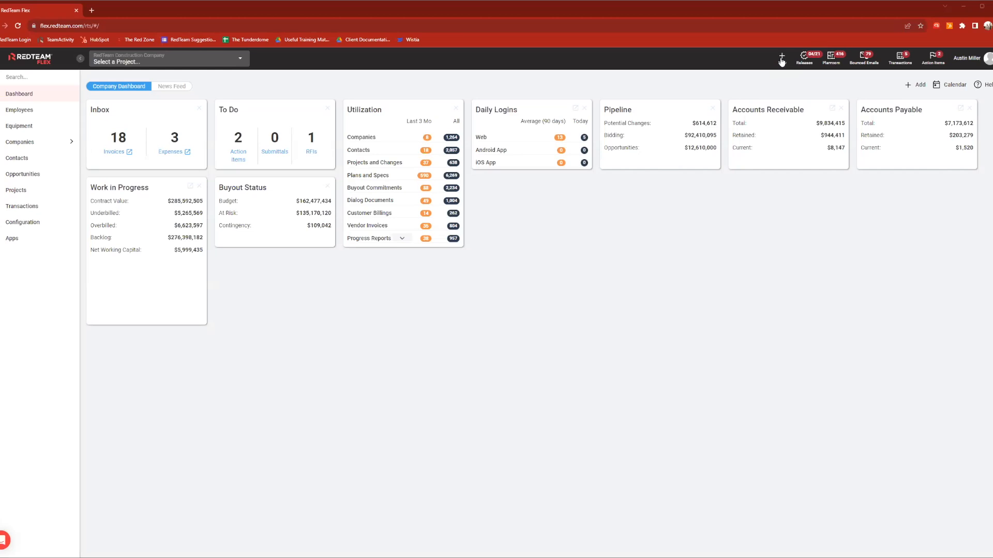
Step: Read the What's New release notes and close them
click(782, 56)
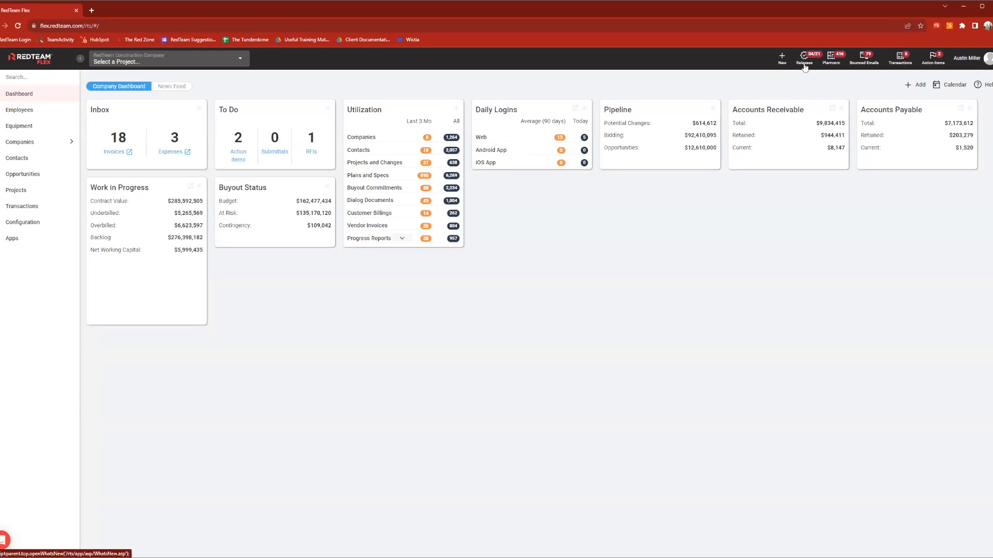
click(804, 65)
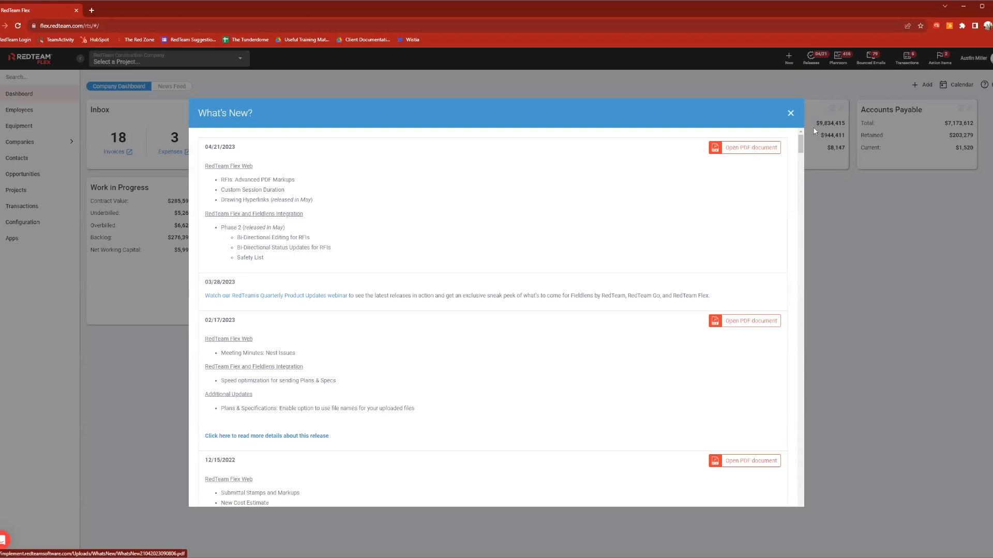
click(789, 113)
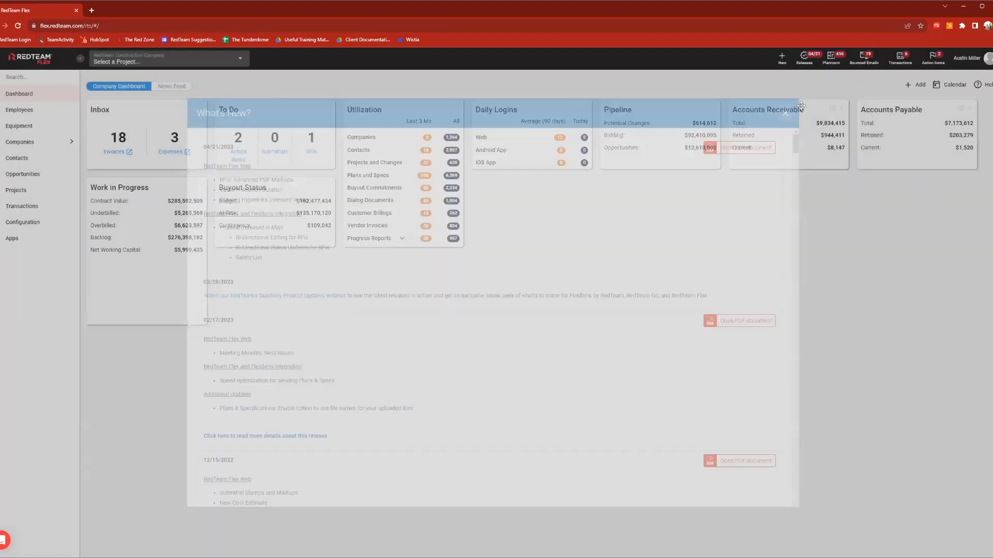
Step: Check the company planroom link and the list of received action items
click(836, 66)
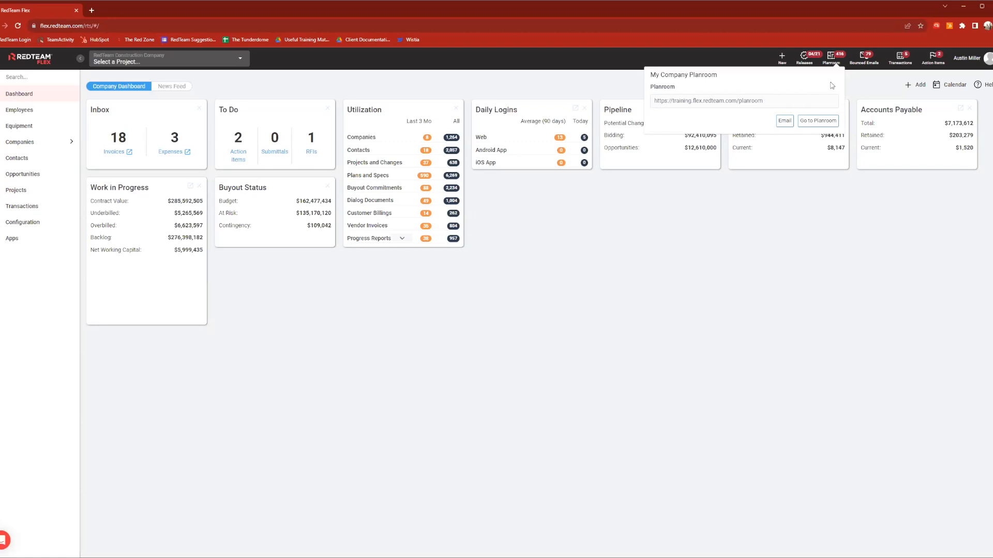
click(830, 58)
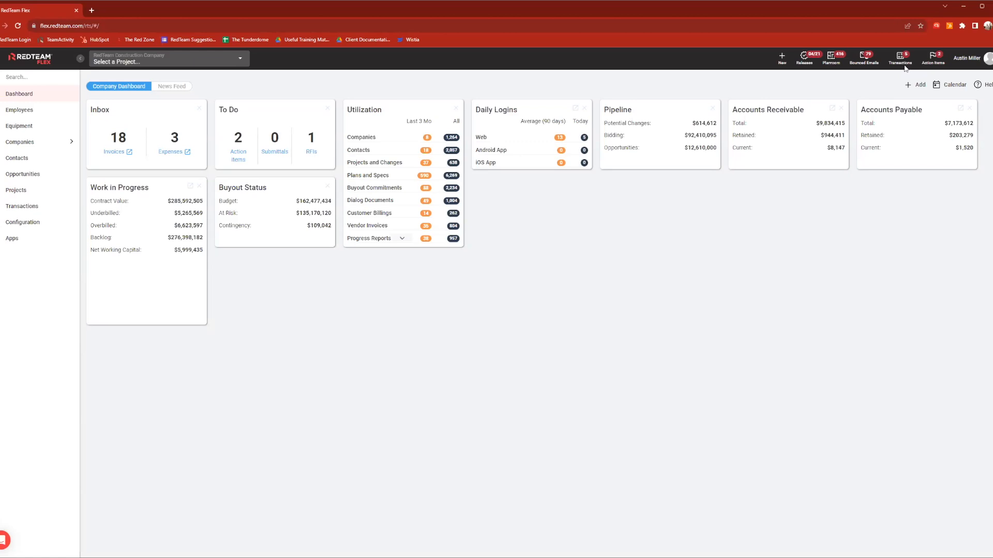
click(941, 64)
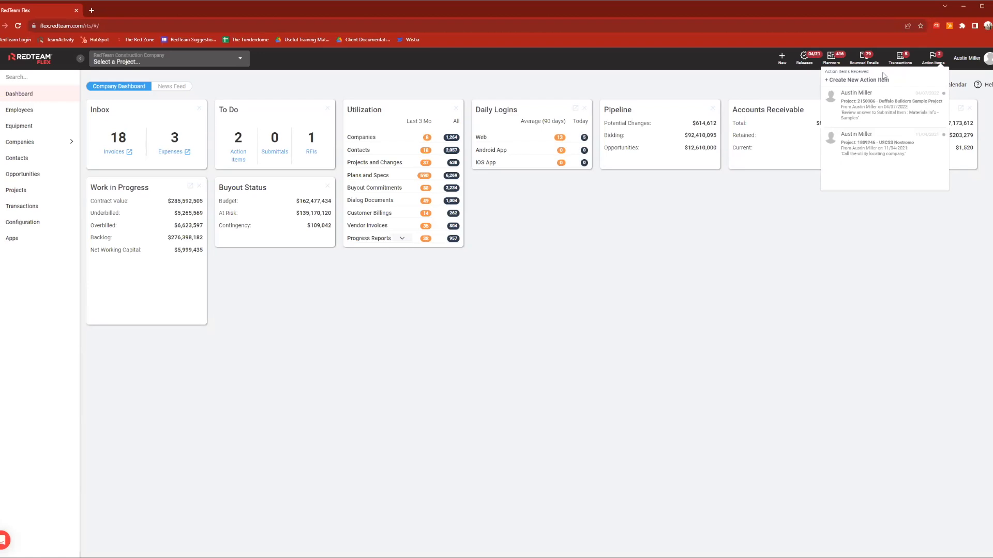
click(928, 61)
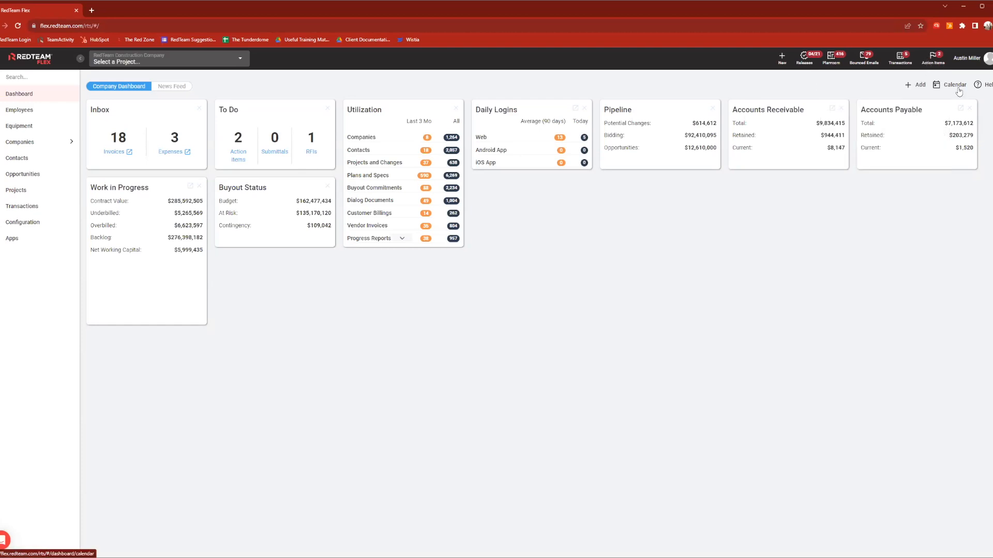
Step: Open the Help Center for the signed-in account, browse its training courses and close it
click(972, 66)
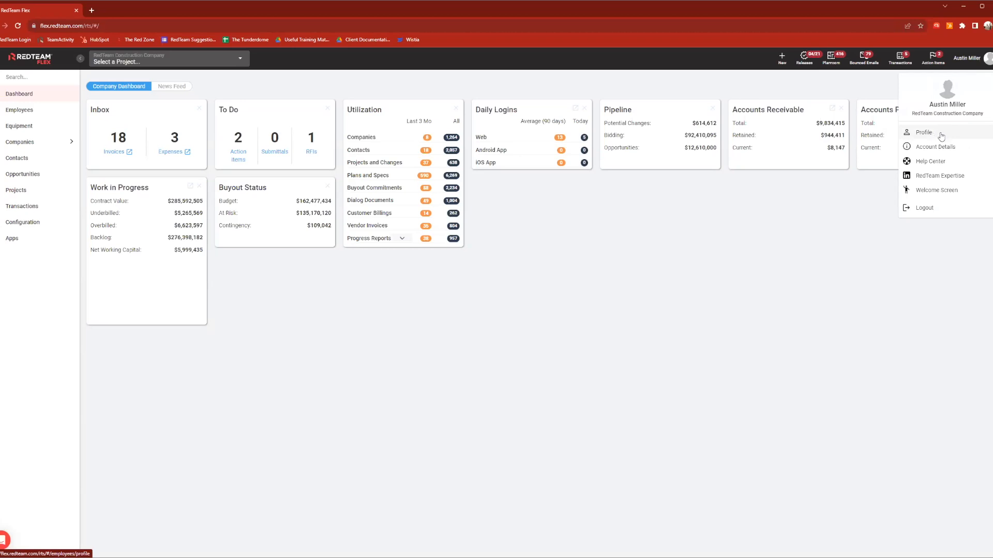
click(957, 165)
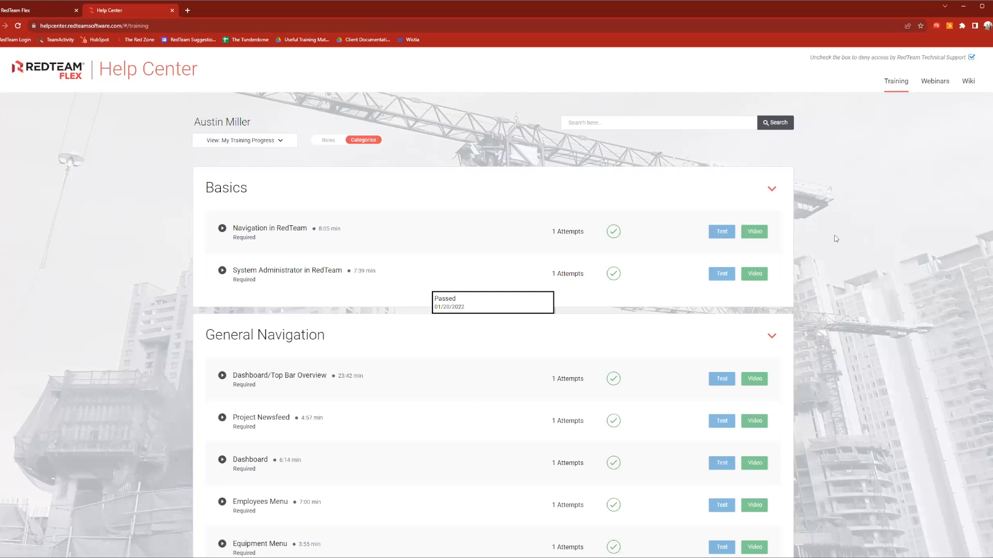
scroll(833, 235, down, 2)
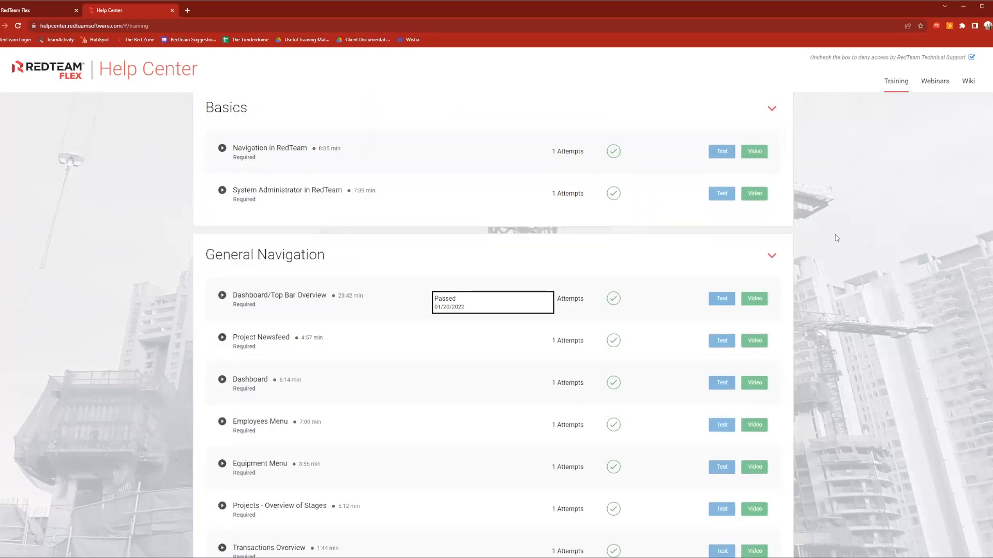
scroll(835, 235, down, 1)
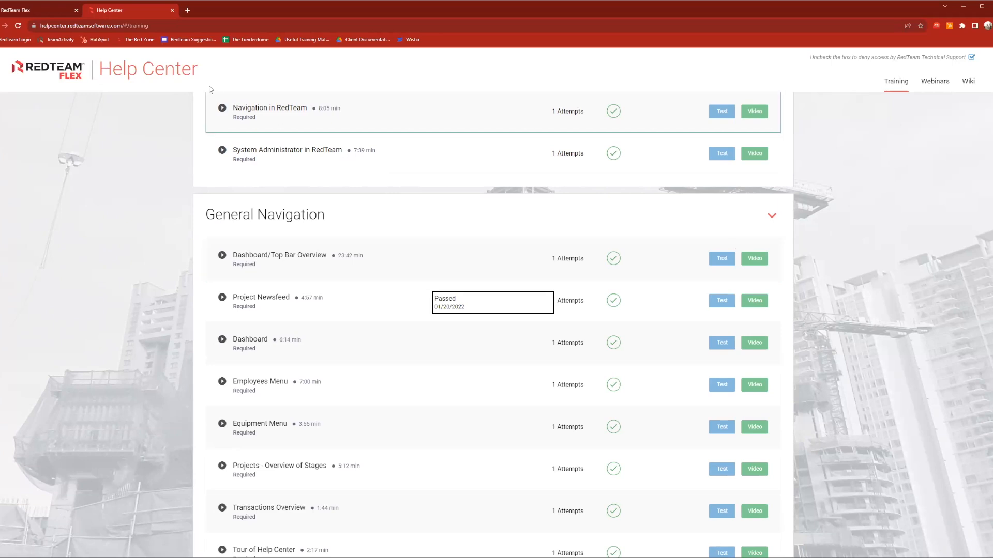
click(173, 10)
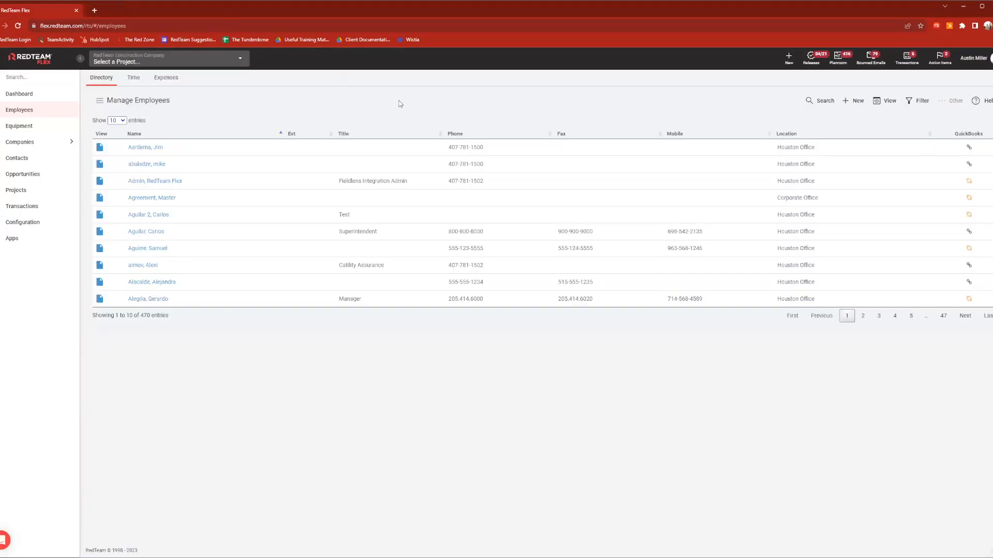
Step: Return to the company dashboard and read the support chat's help article "RedTeam Flex - Upload Plans & Specifications"
click(51, 101)
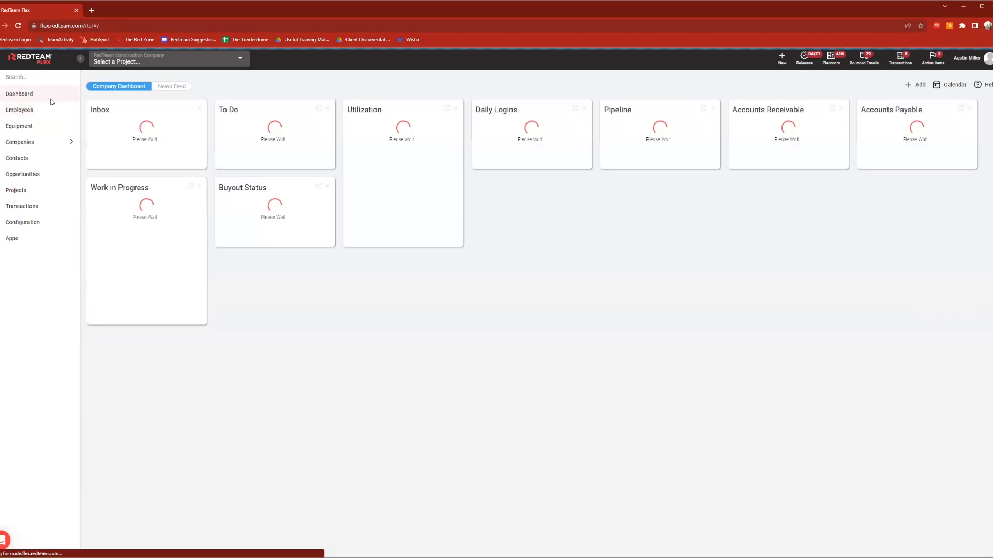
click(6, 547)
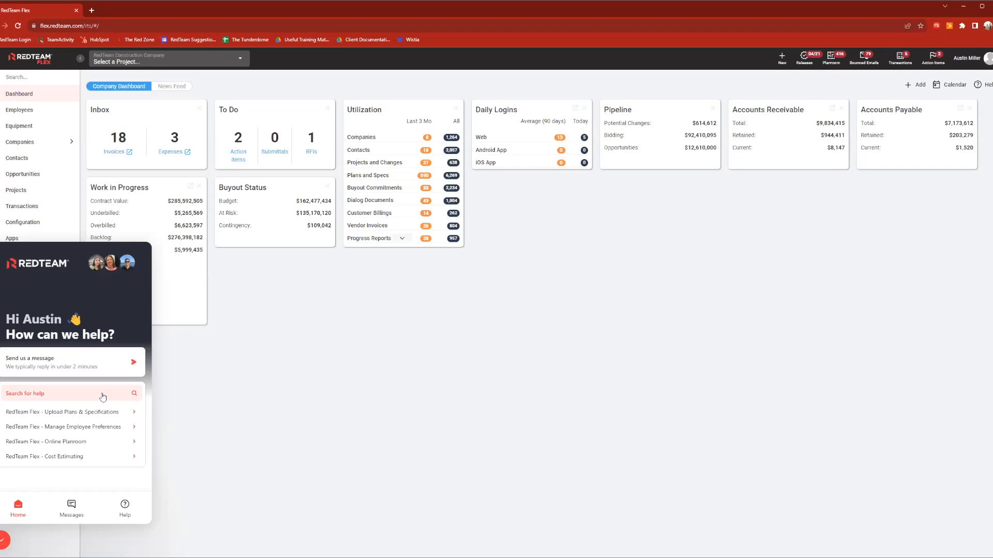
click(66, 413)
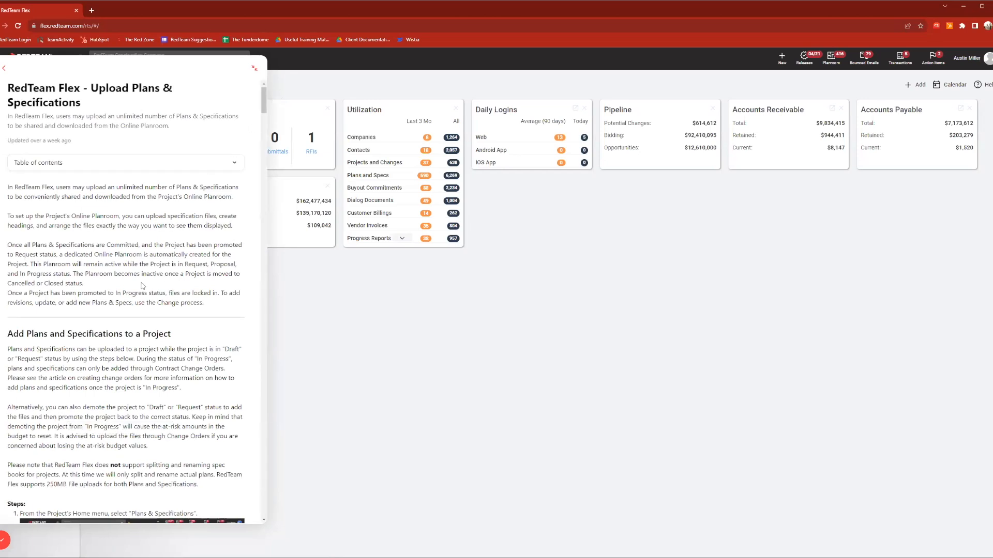
scroll(143, 340, down, 3)
scroll(143, 339, up, 3)
click(2, 541)
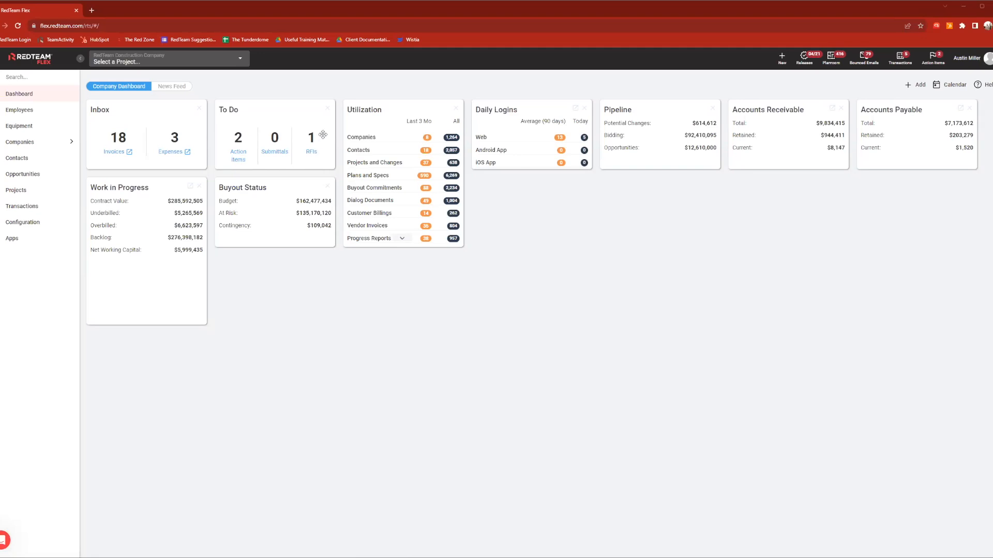
Step: Open the employee directory and check which employee views it offers
click(54, 117)
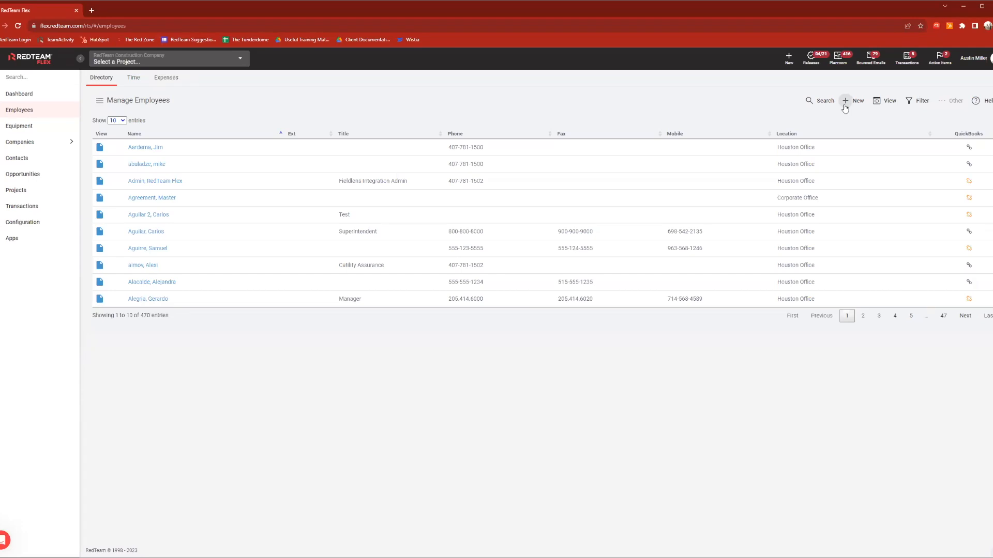
click(879, 109)
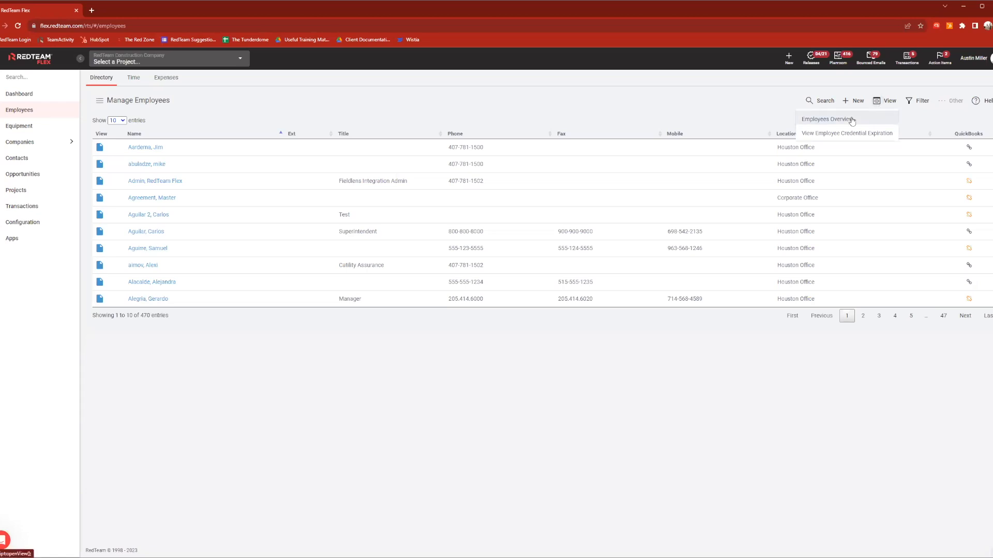
click(881, 81)
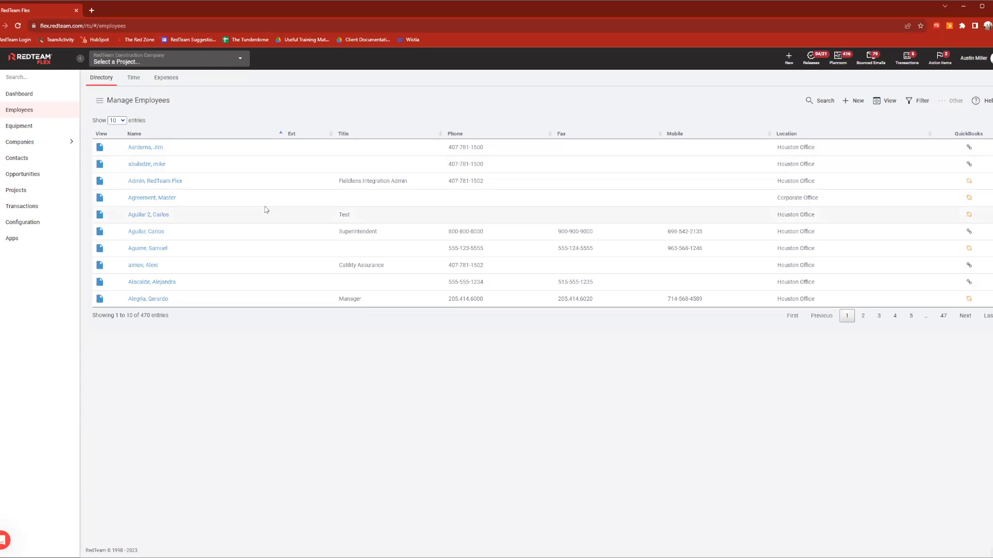
Step: Open the first listed employee's profile and check the signed-in user's account options
click(145, 153)
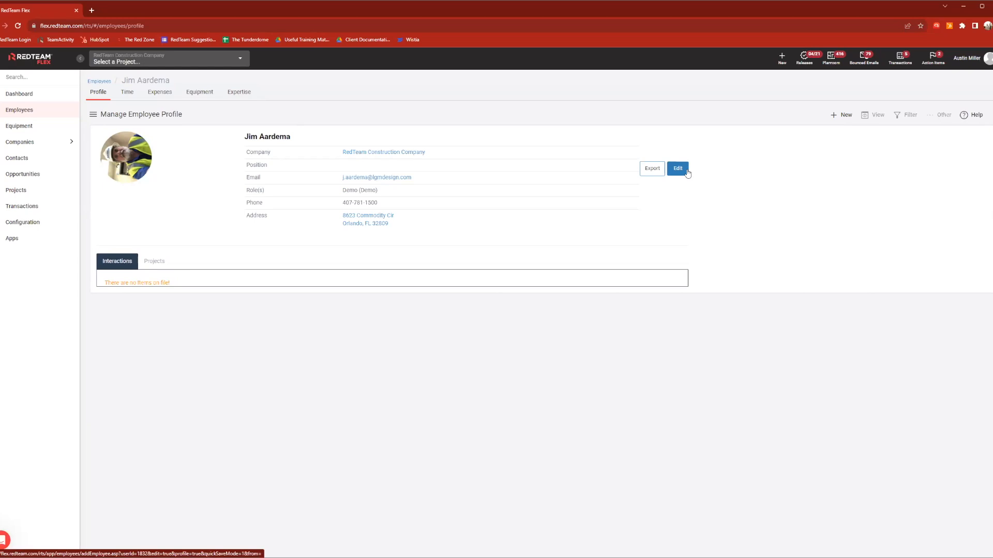
click(963, 68)
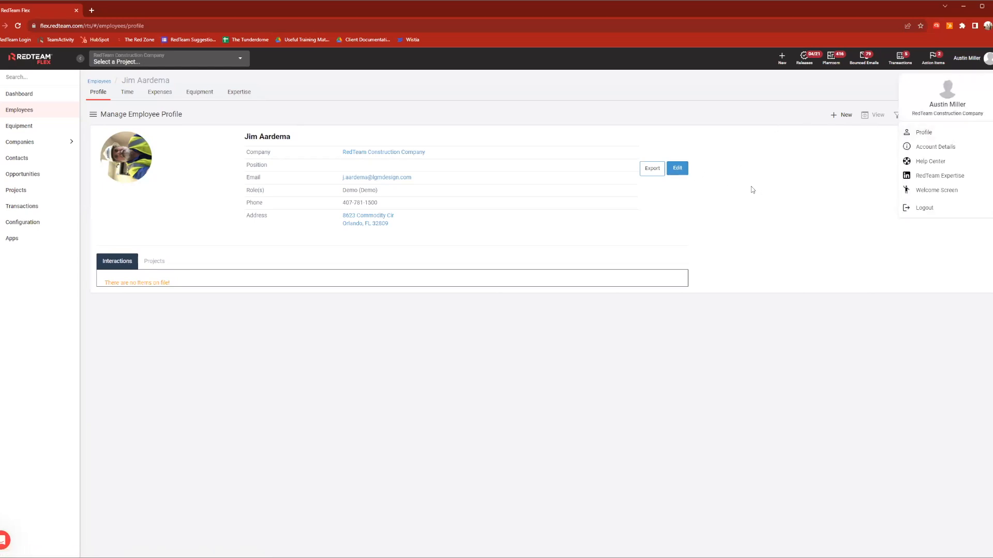
click(891, 119)
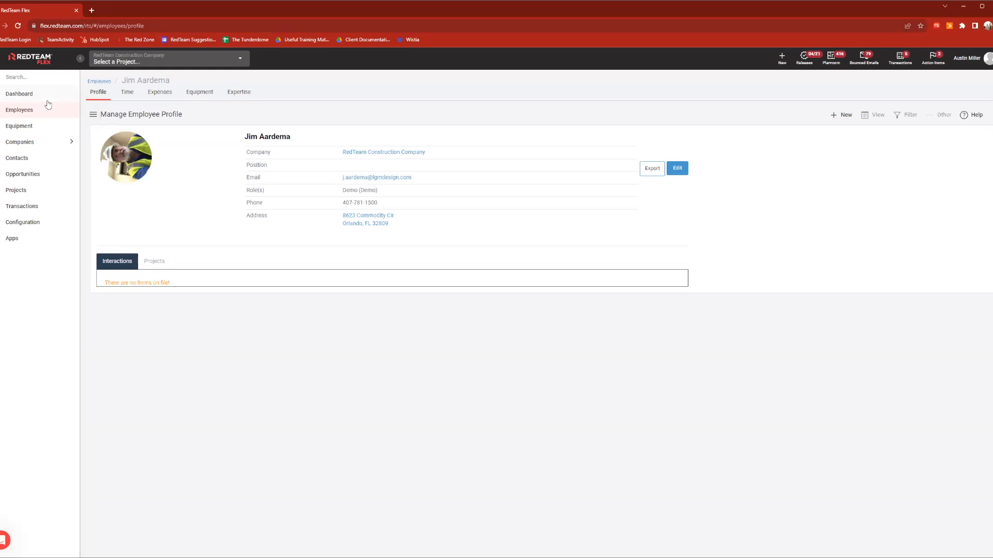
Step: View the equipment list and browse the vendors list under Companies
click(29, 131)
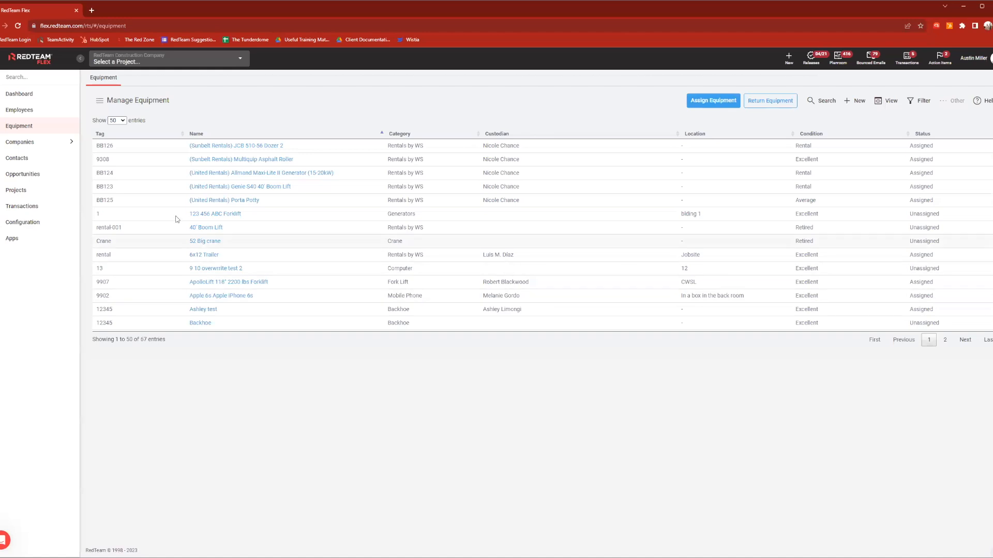
click(53, 147)
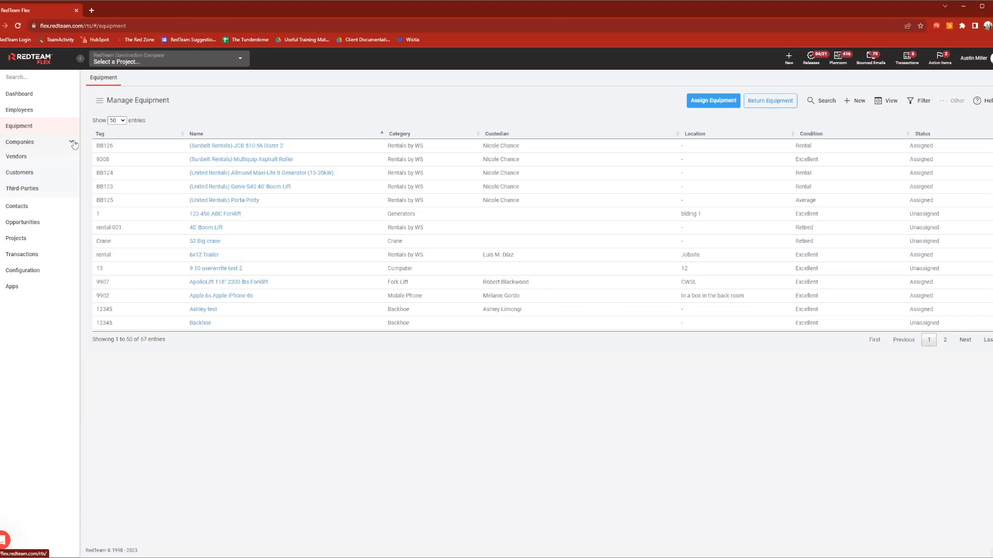
click(49, 197)
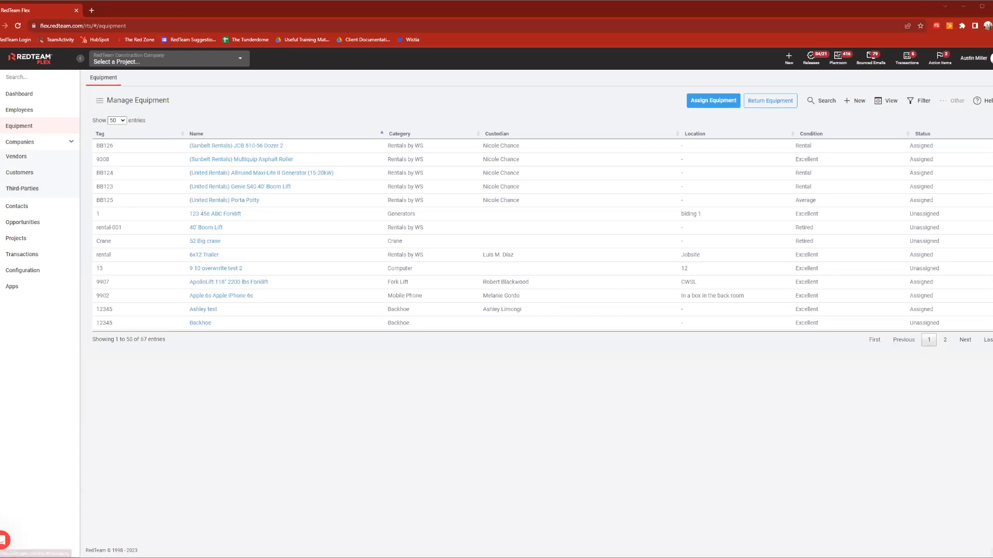
click(30, 163)
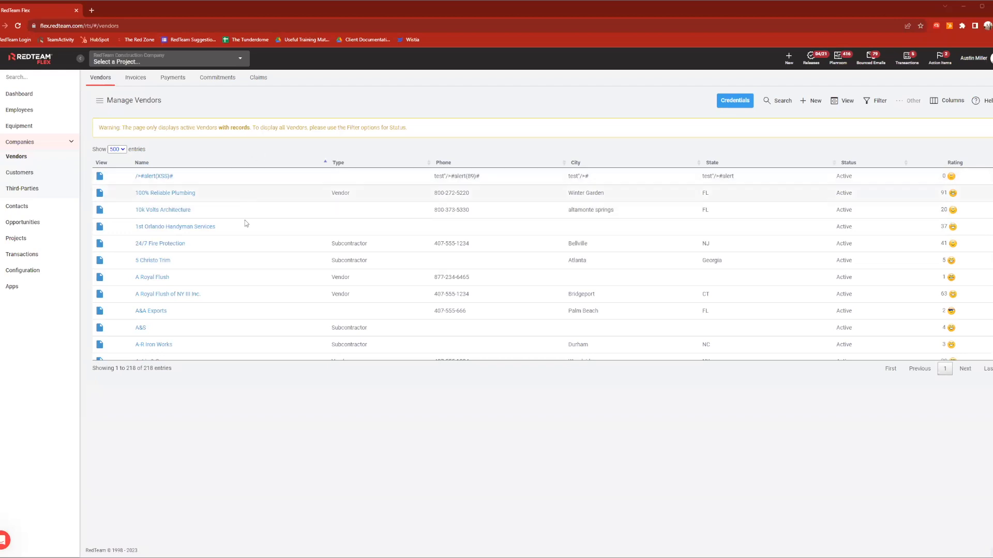
scroll(213, 232, down, 1)
scroll(162, 190, up, 1)
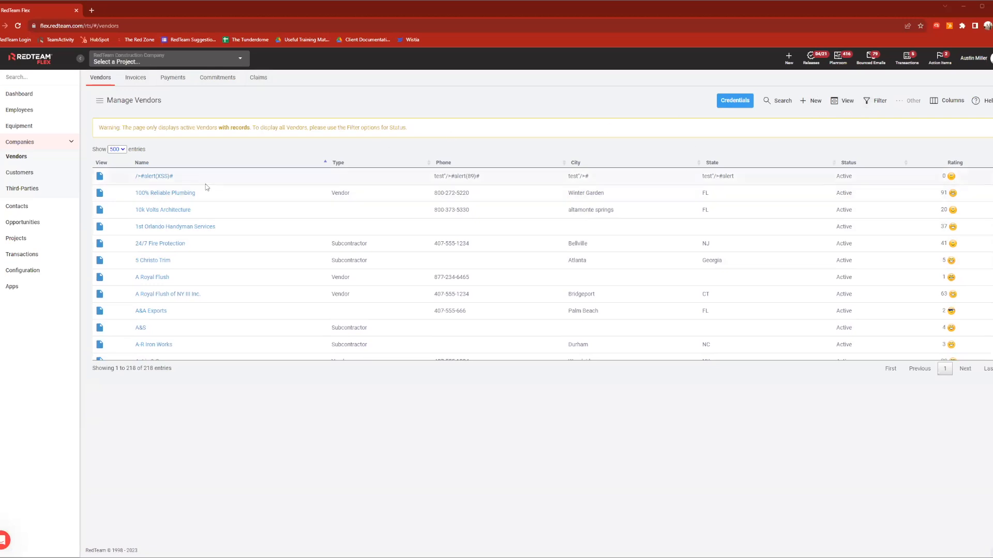
Step: Open the 100% Reliable Plumbing vendor profile and show its credentials
click(178, 194)
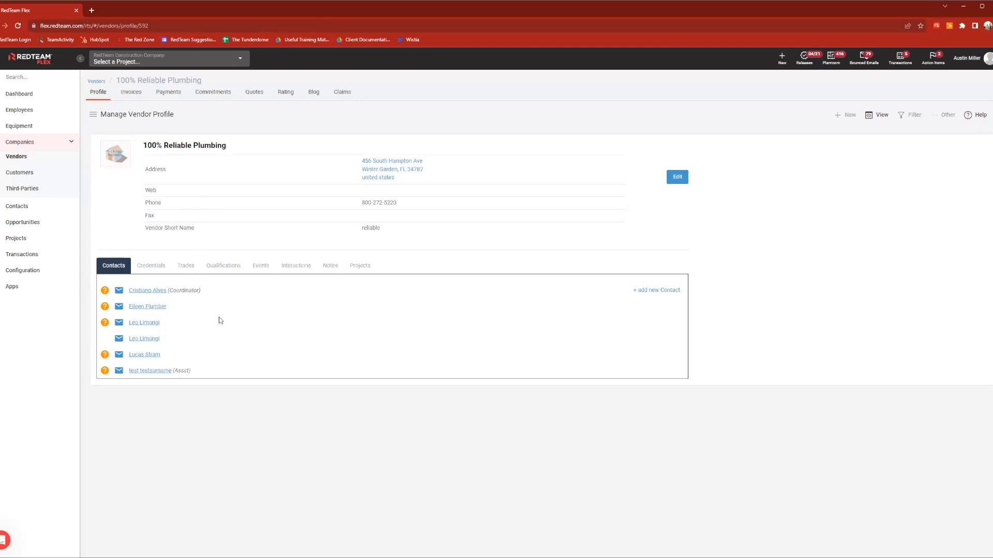
click(153, 271)
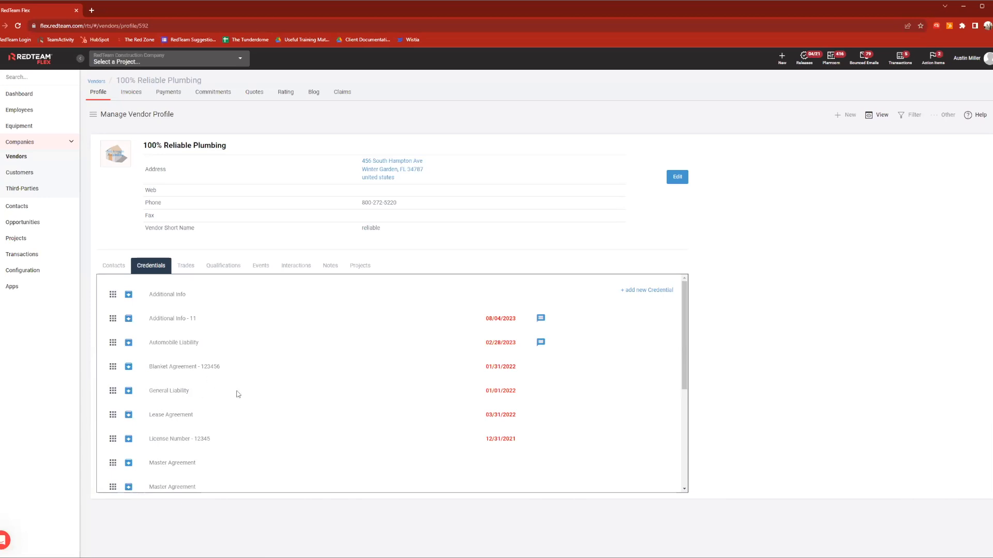
Step: Try to add a W-9 credential to the vendor, closing the form without saving
click(644, 291)
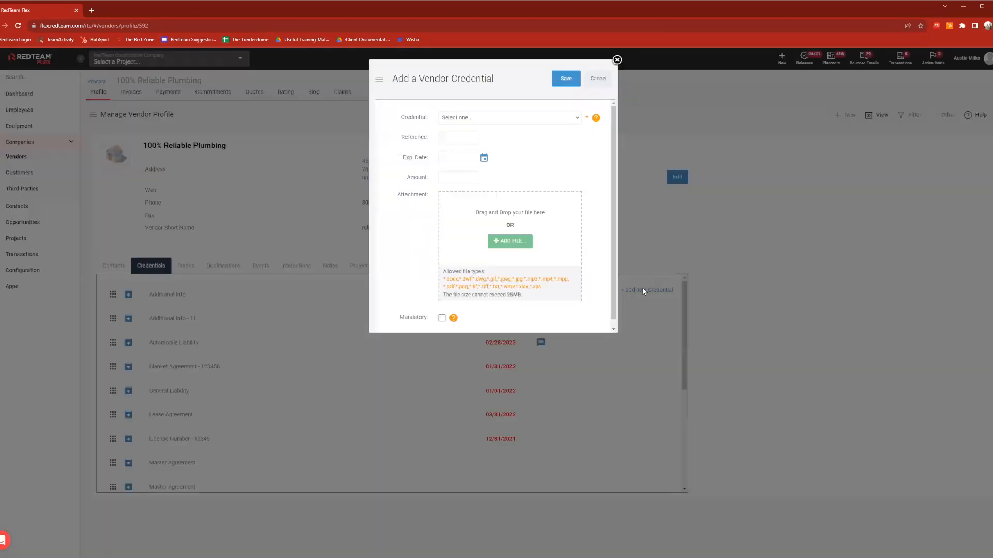
click(555, 120)
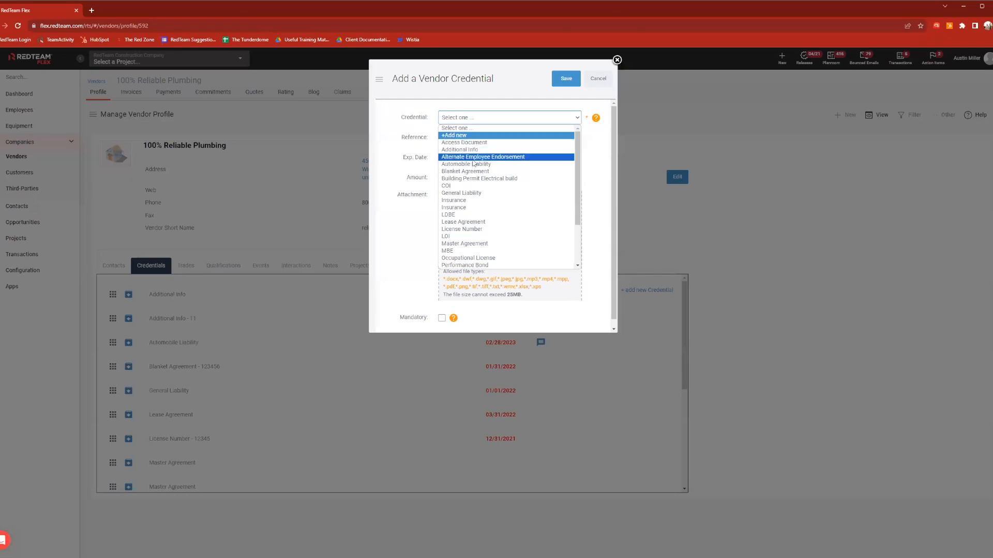
scroll(487, 222, down, 3)
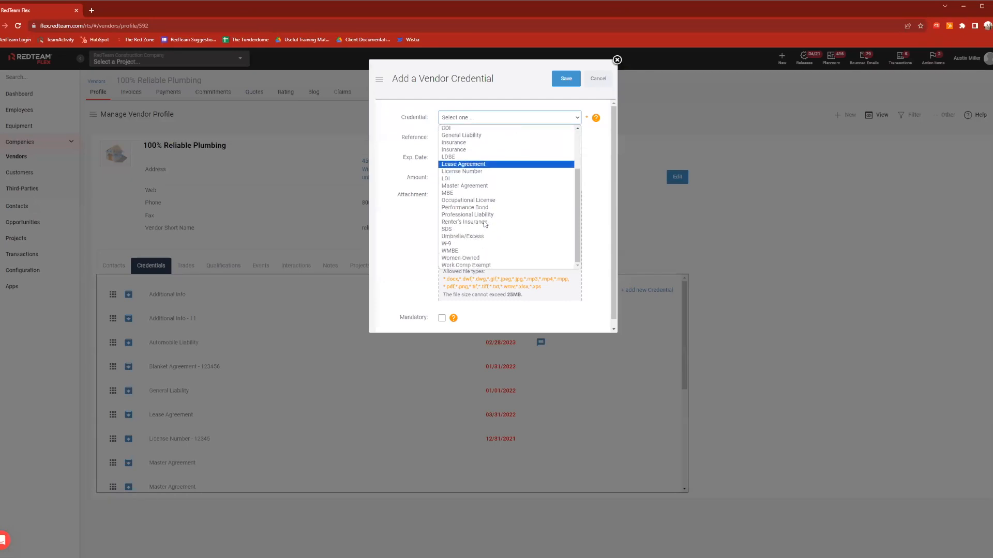
click(463, 244)
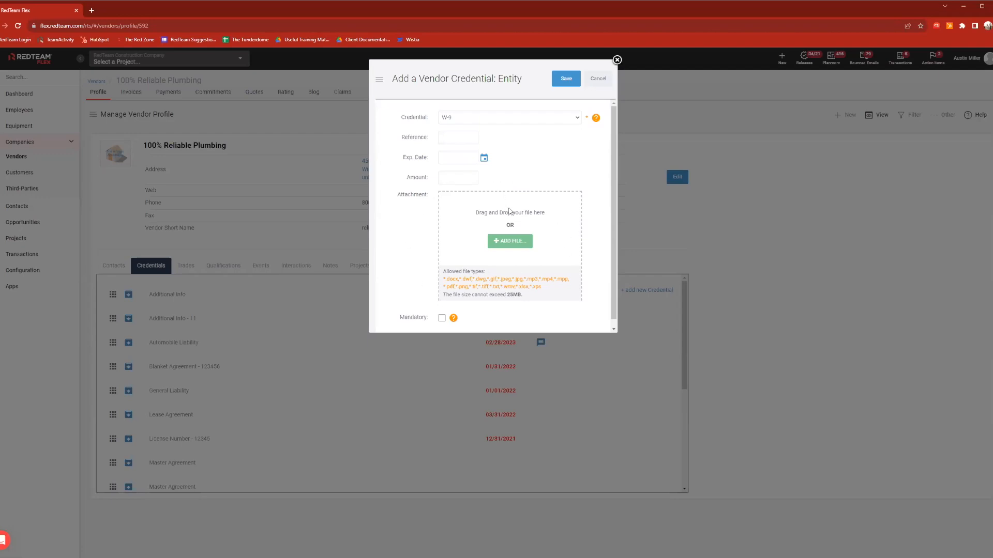
click(616, 60)
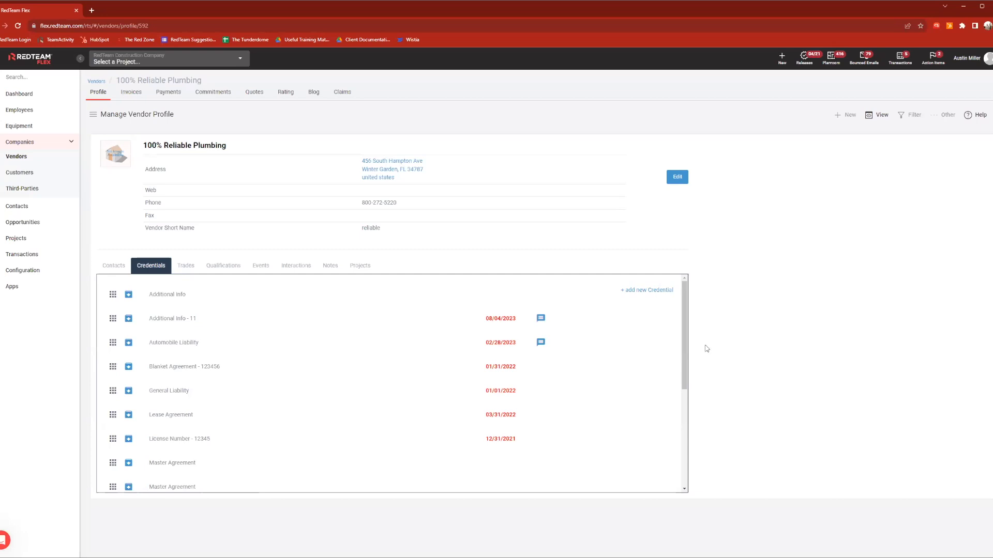
Step: Show the trades assigned to the 100% Reliable Plumbing vendor
click(193, 274)
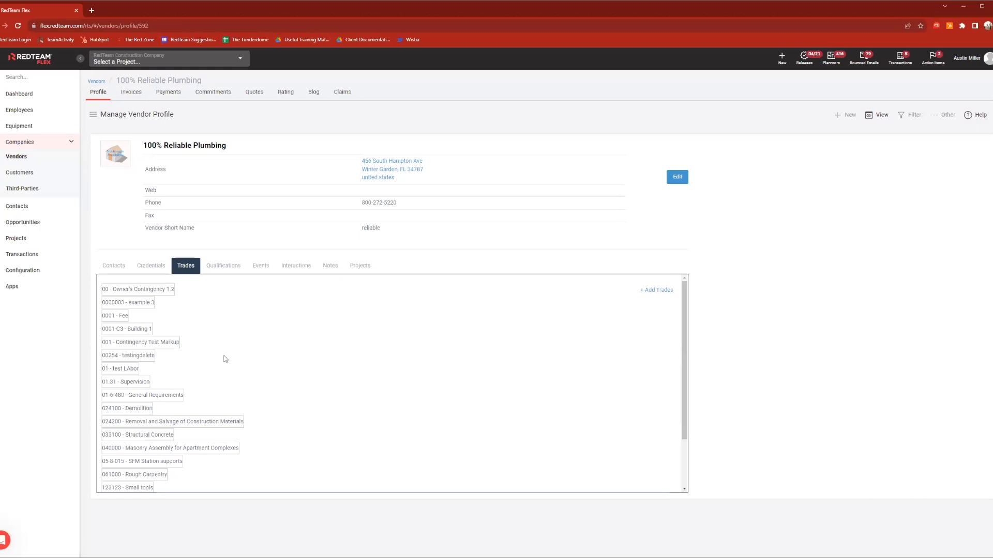
Step: View the vendor's qualifications and the facilities listed for the ABC School District customer
click(226, 268)
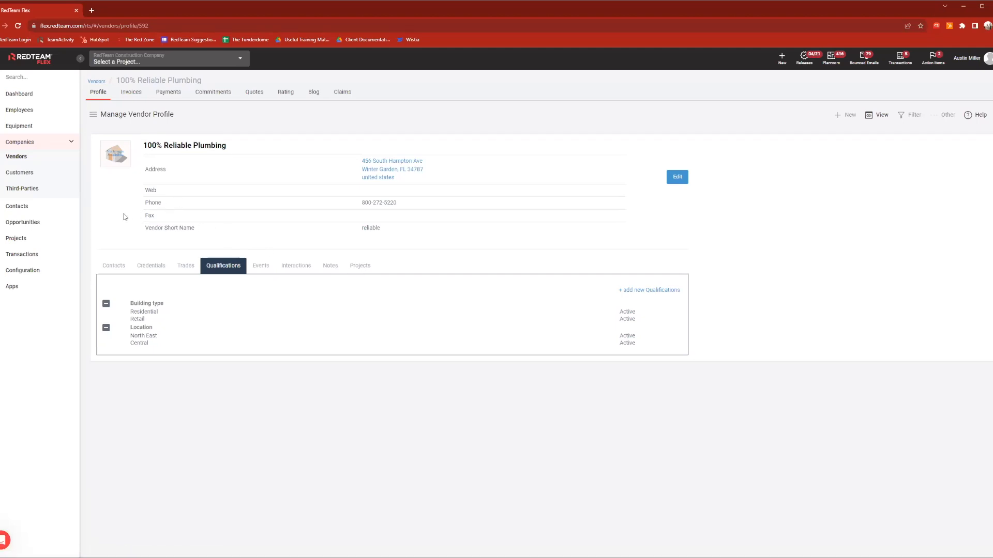
click(32, 181)
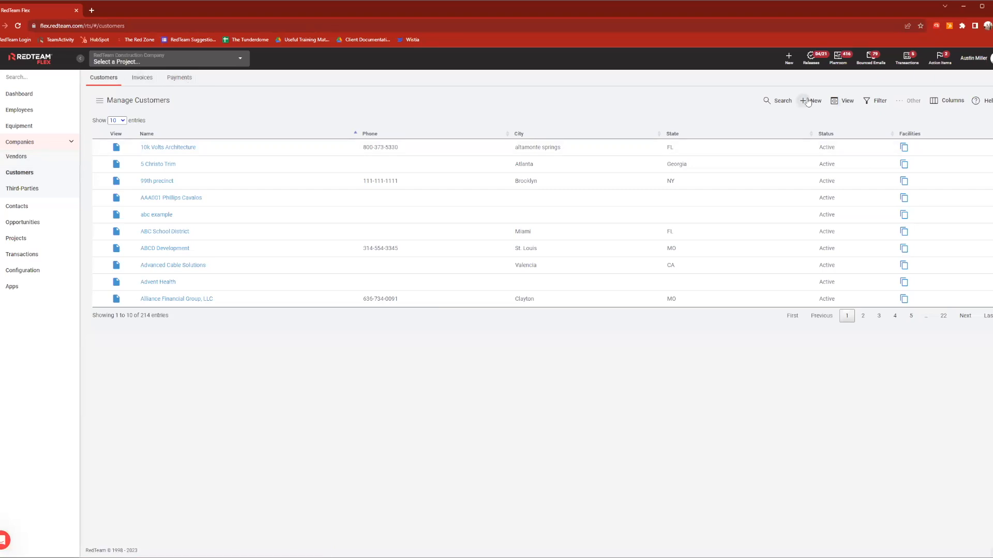
click(165, 232)
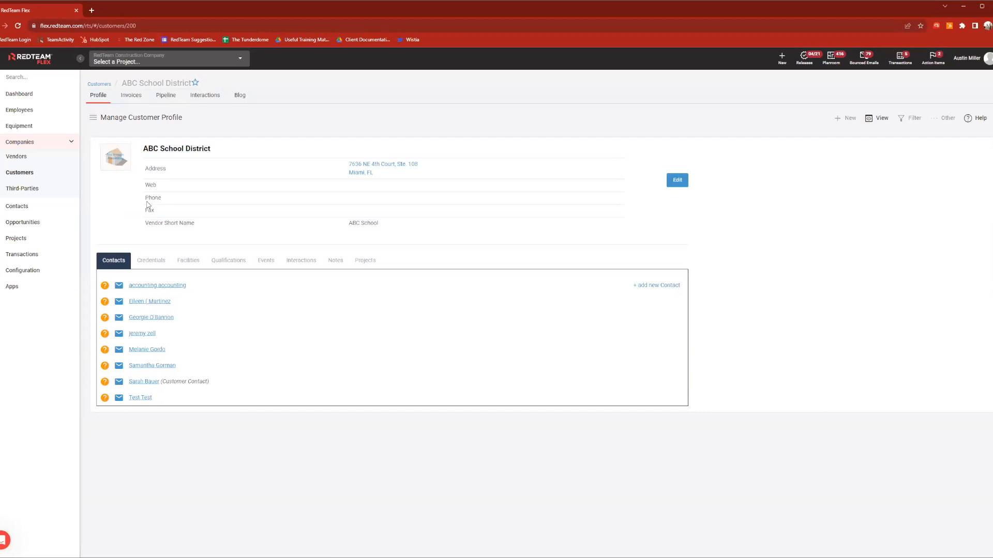
click(198, 265)
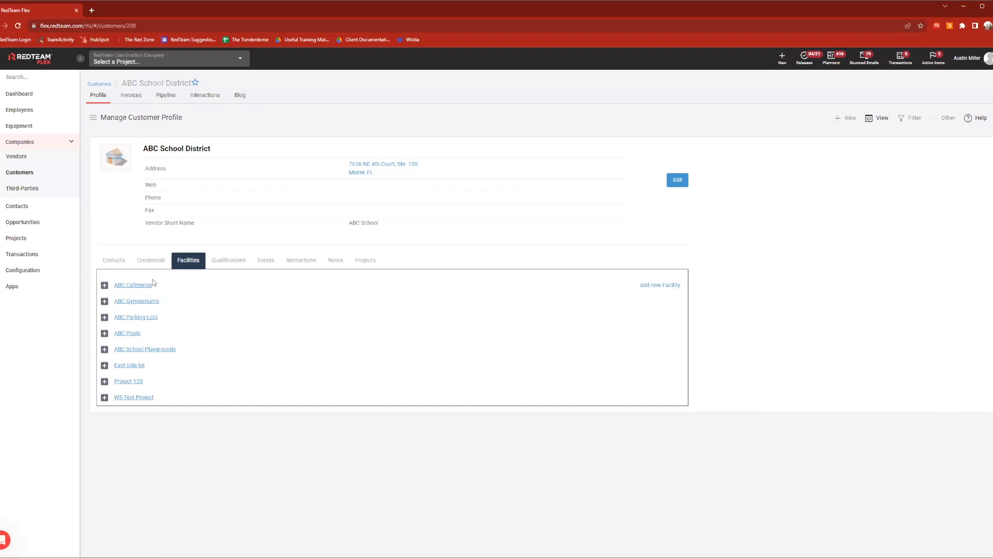
Step: Open the 10k Volts Architecture company from the third-parties list for editing
click(42, 196)
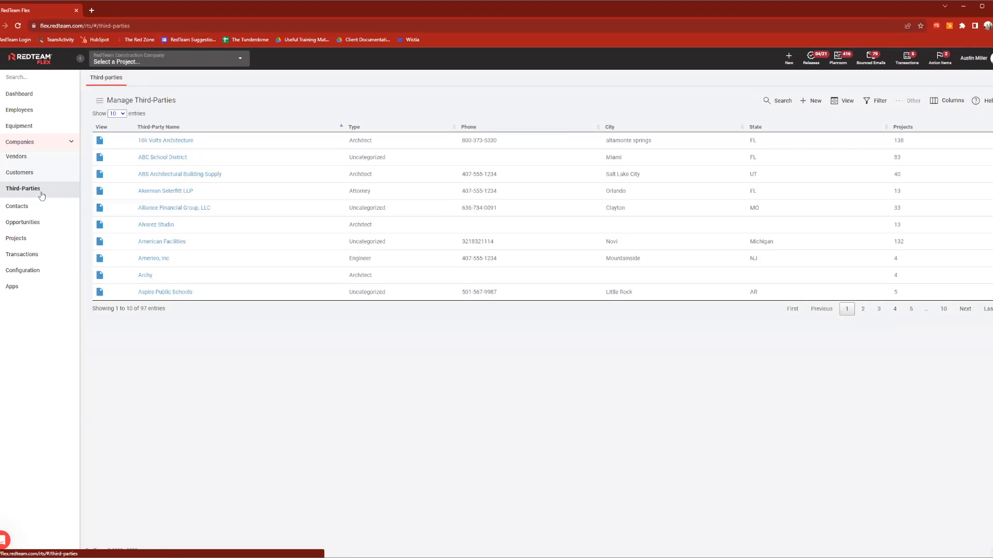
click(164, 143)
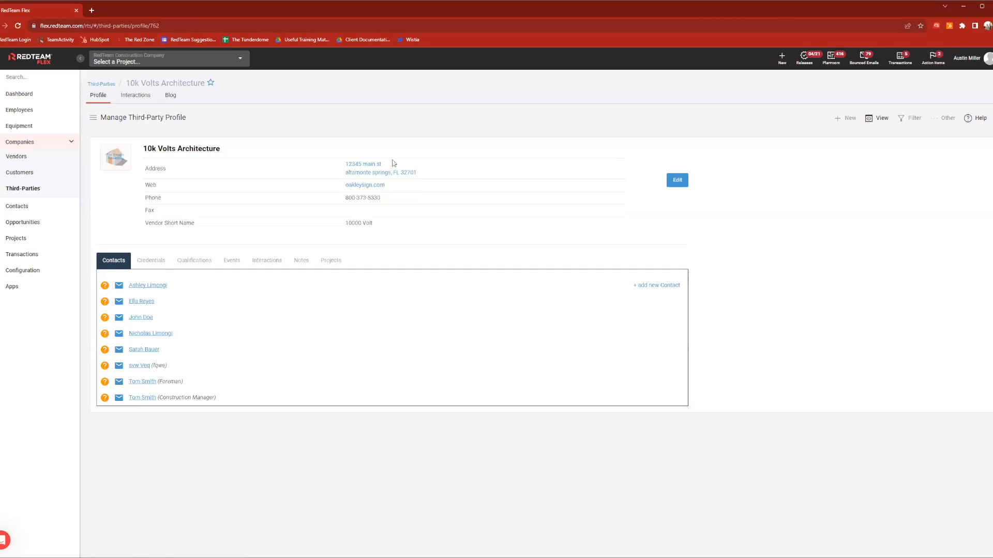
click(676, 181)
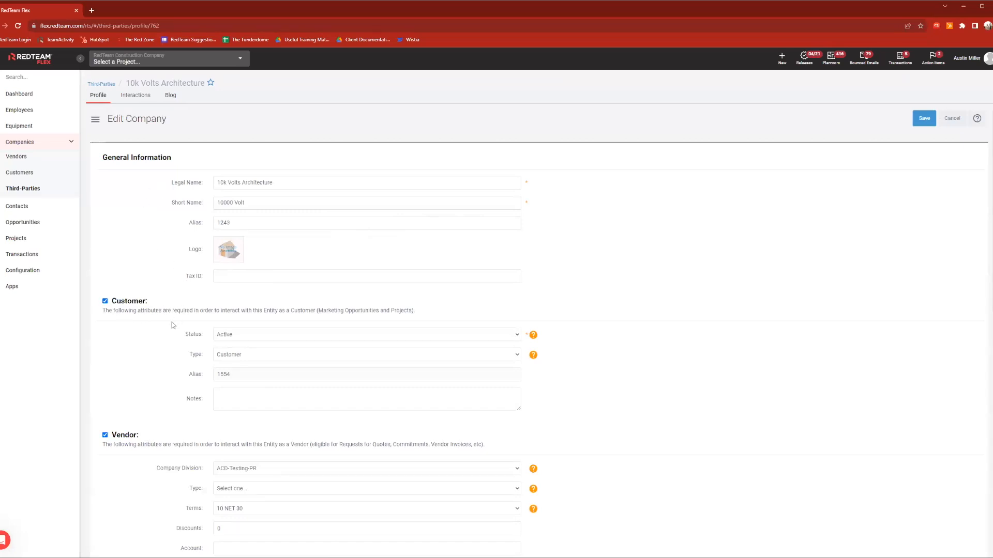
Step: Examine the Customer, Vendor and Third Party sections of the company's edit form, leaving it without saving
scroll(155, 368, down, 1)
scroll(176, 370, down, 3)
scroll(177, 370, down, 2)
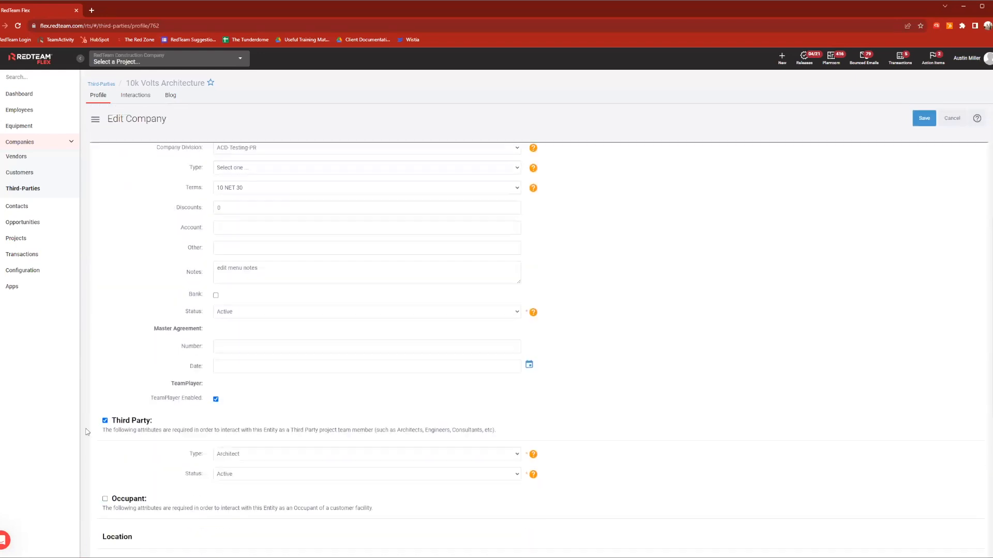
scroll(152, 414, up, 6)
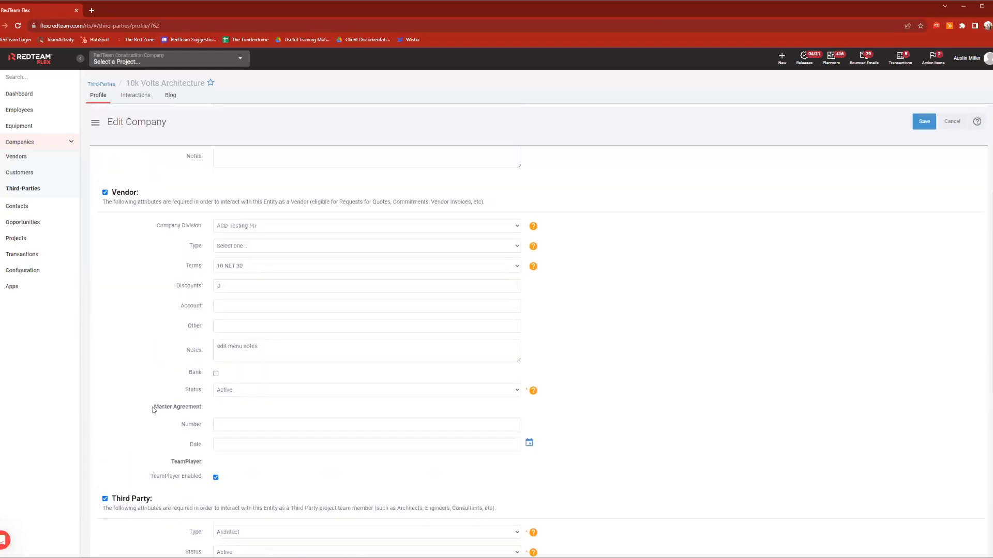
scroll(153, 401, down, 1)
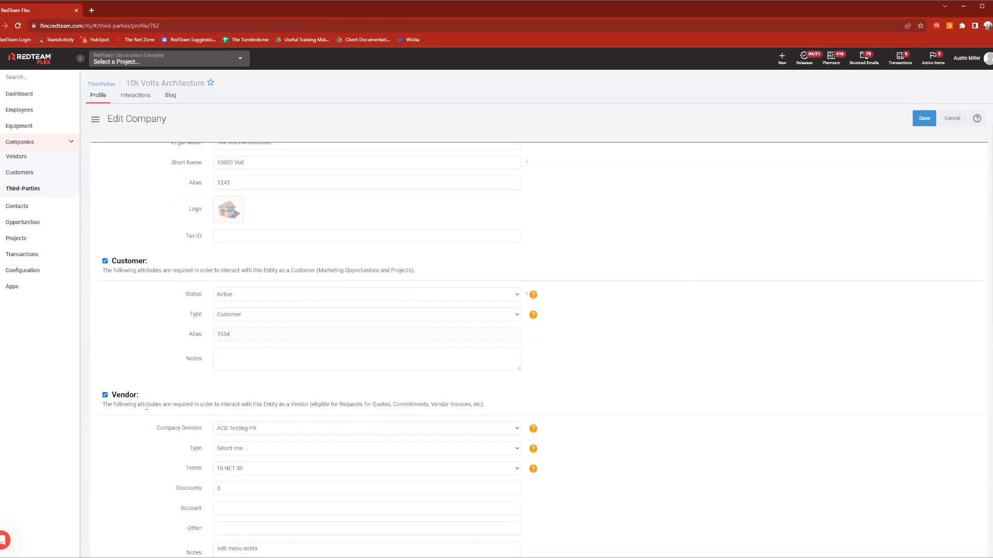
scroll(161, 287, down, 3)
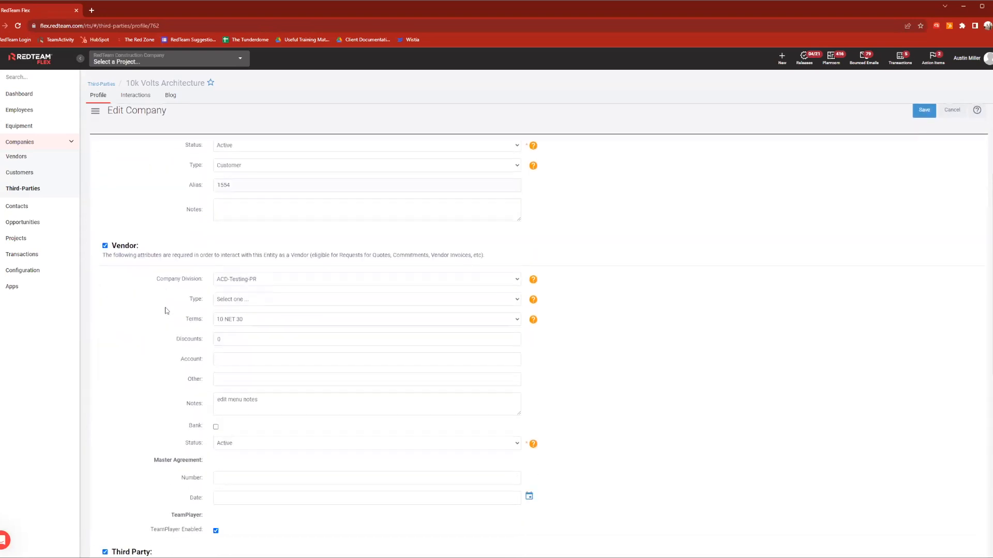
scroll(154, 342, down, 2)
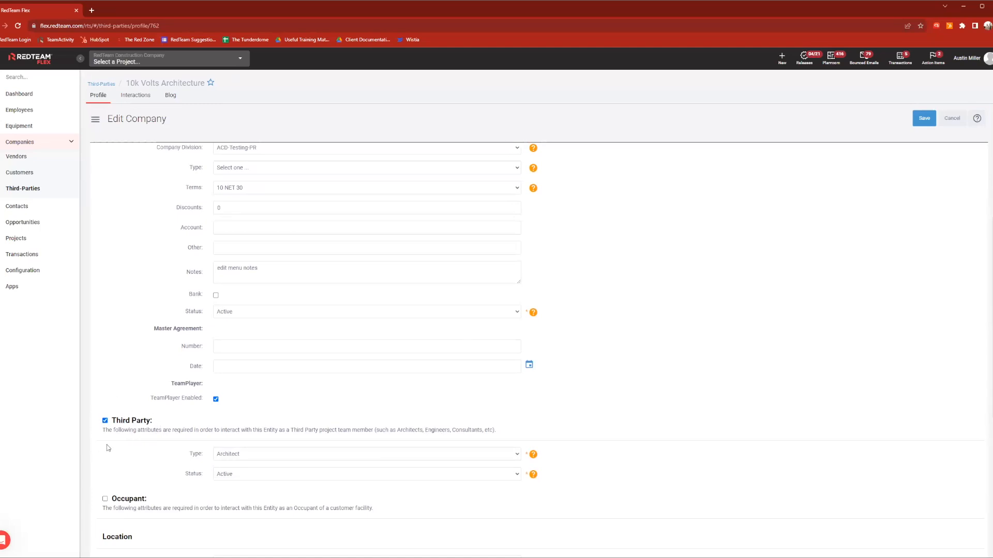
scroll(114, 432, up, 1)
scroll(114, 432, up, 2)
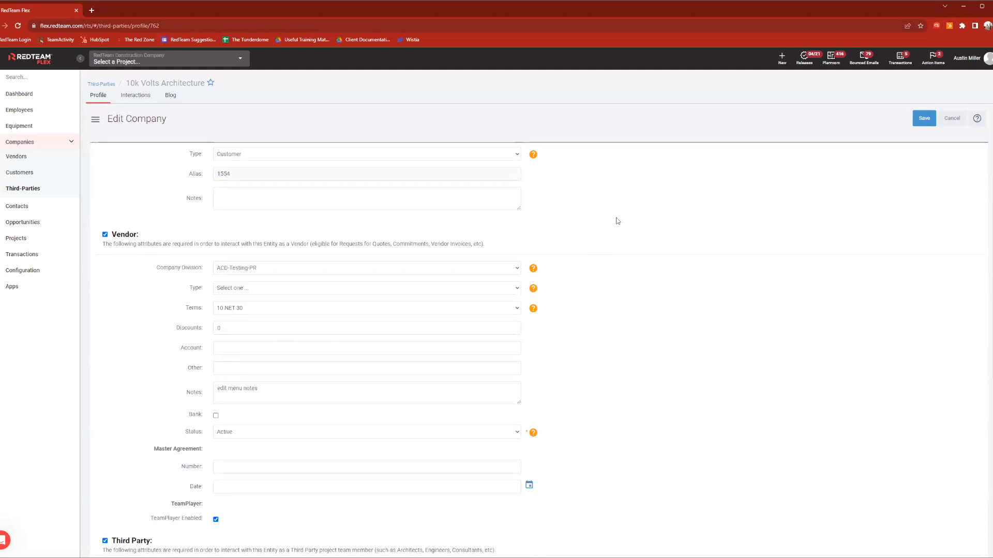
click(964, 122)
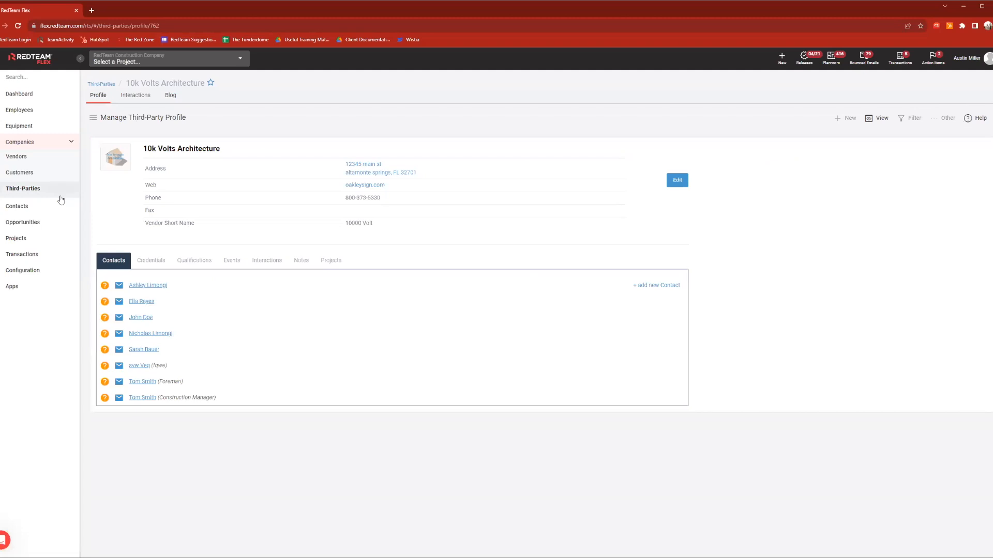
Step: View the contacts directory and the list of open opportunities
click(39, 213)
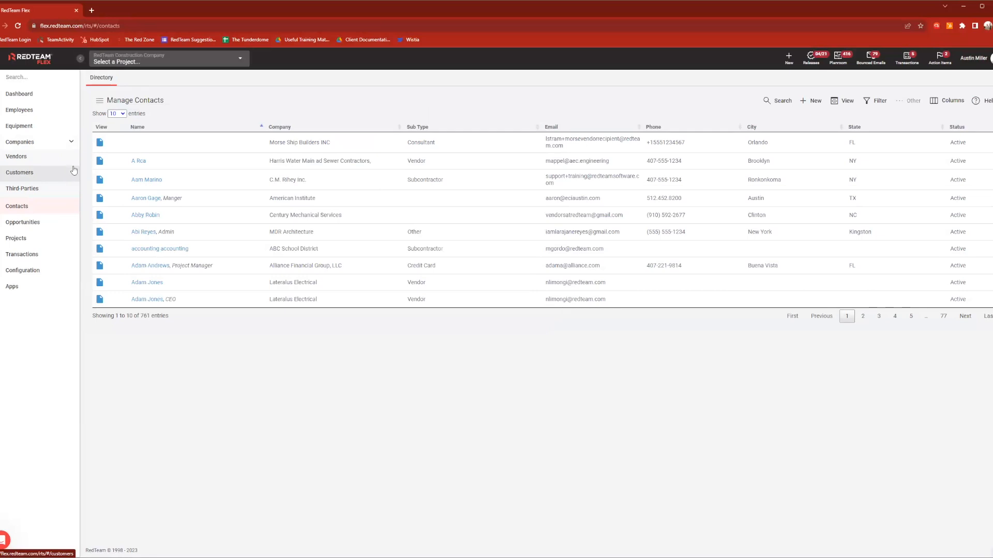
click(63, 145)
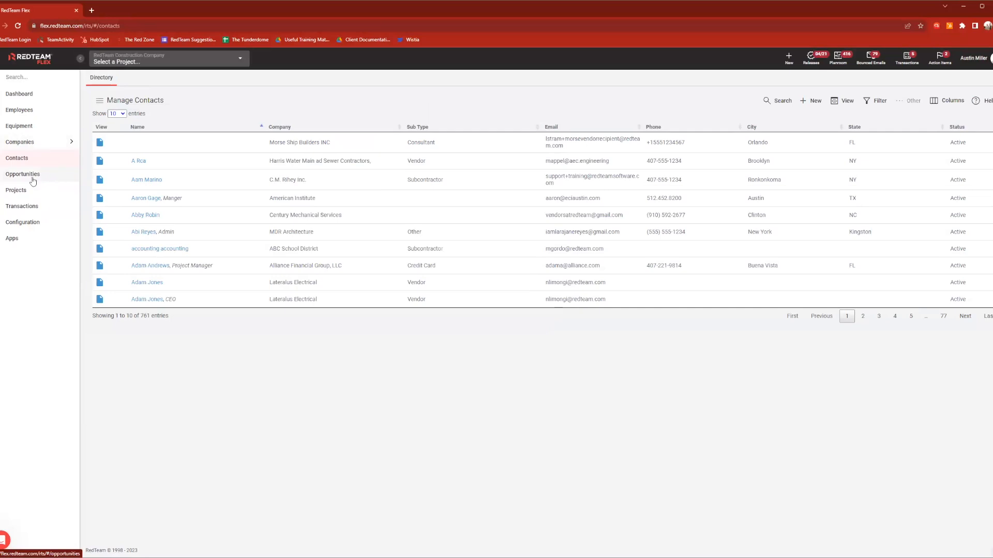
click(60, 178)
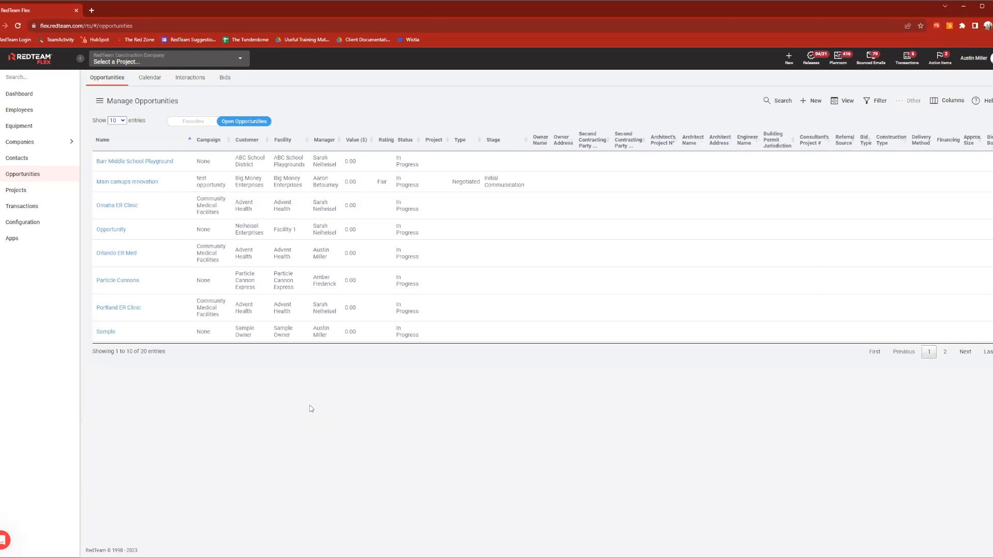
Step: Start a new opportunity, examine its Opportunity Details and Additional Information fields, and close the form without saving
click(805, 106)
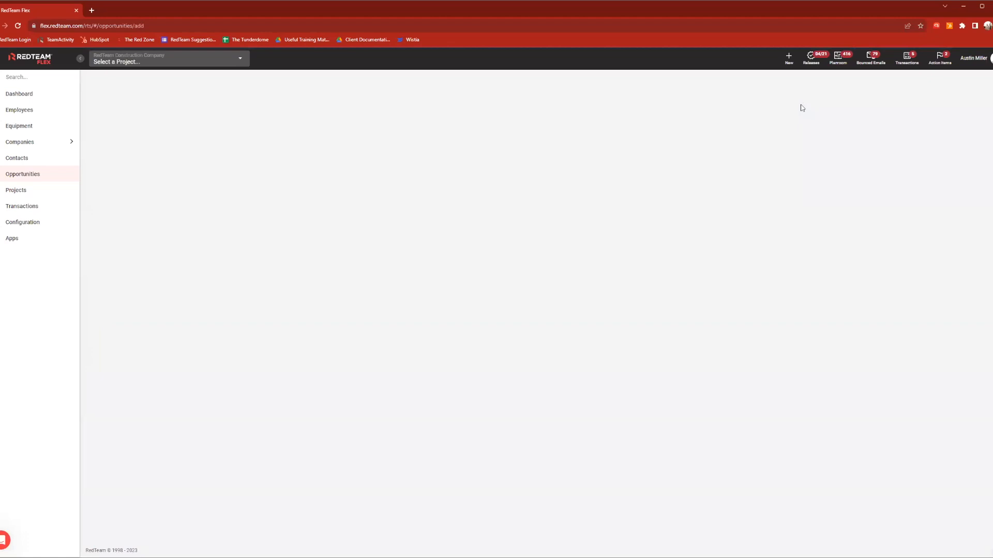
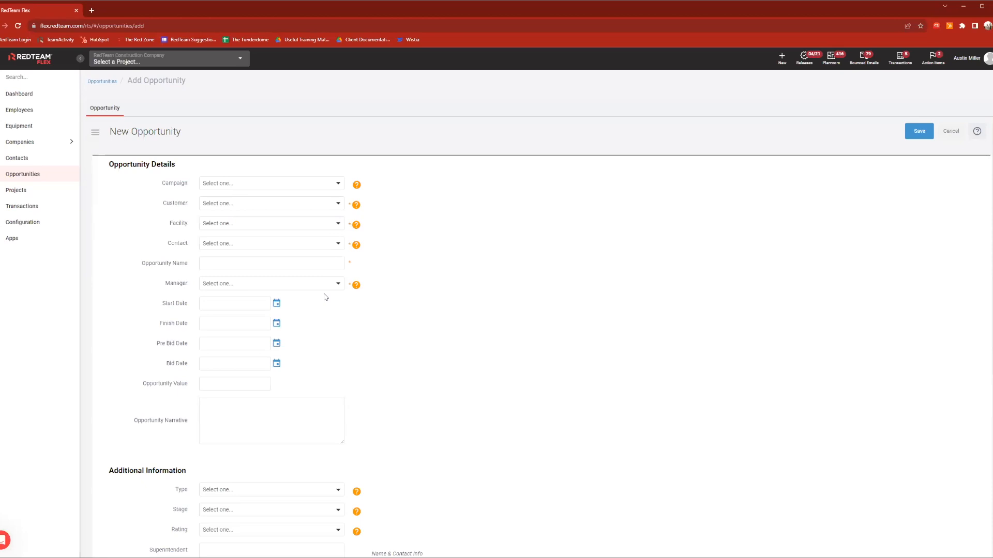
scroll(353, 309, down, 1)
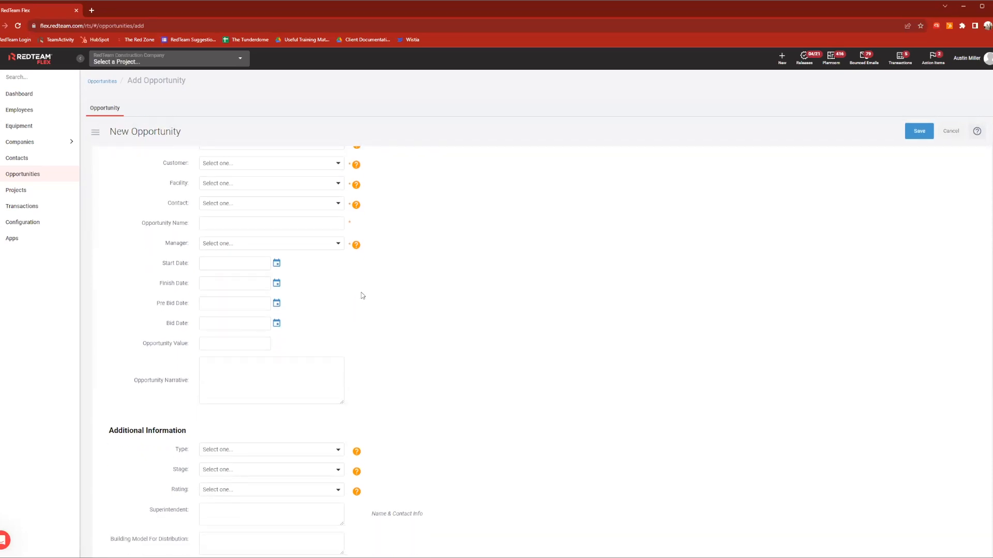
scroll(343, 293, down, 1)
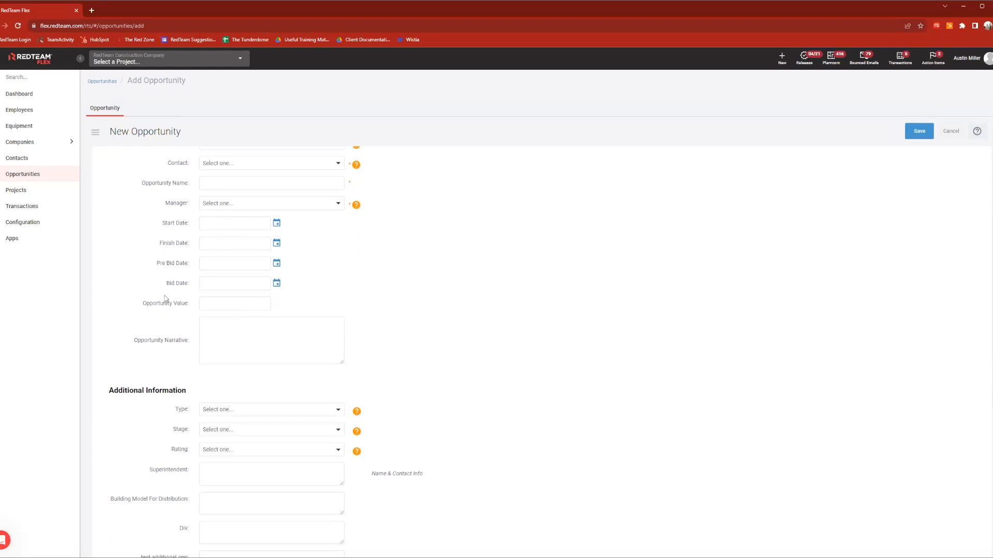
scroll(183, 281, down, 1)
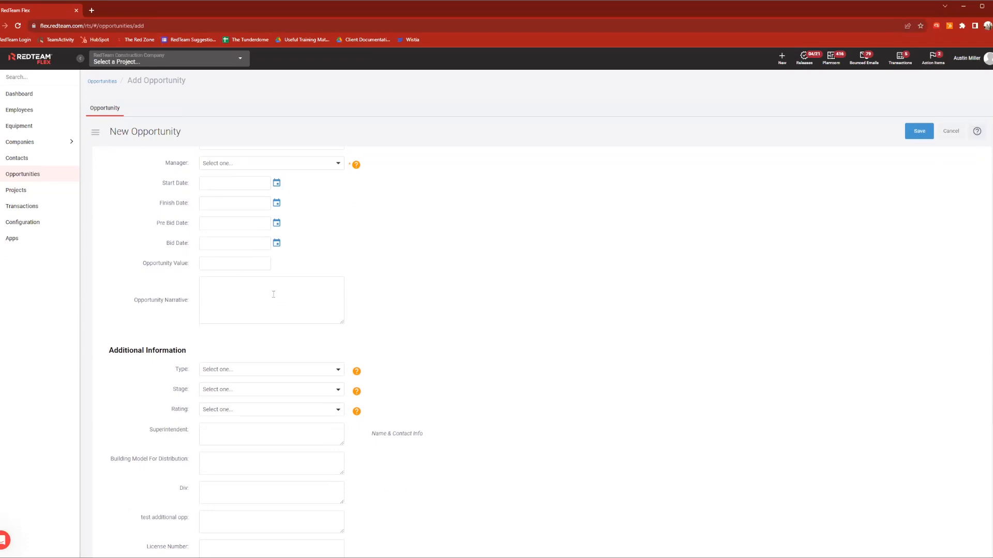
scroll(263, 299, down, 3)
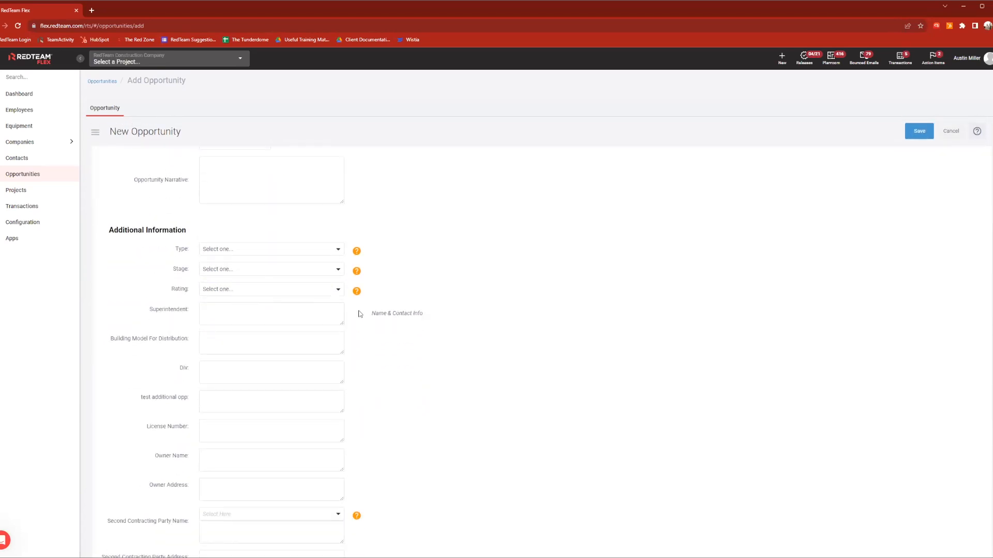
scroll(217, 305, down, 1)
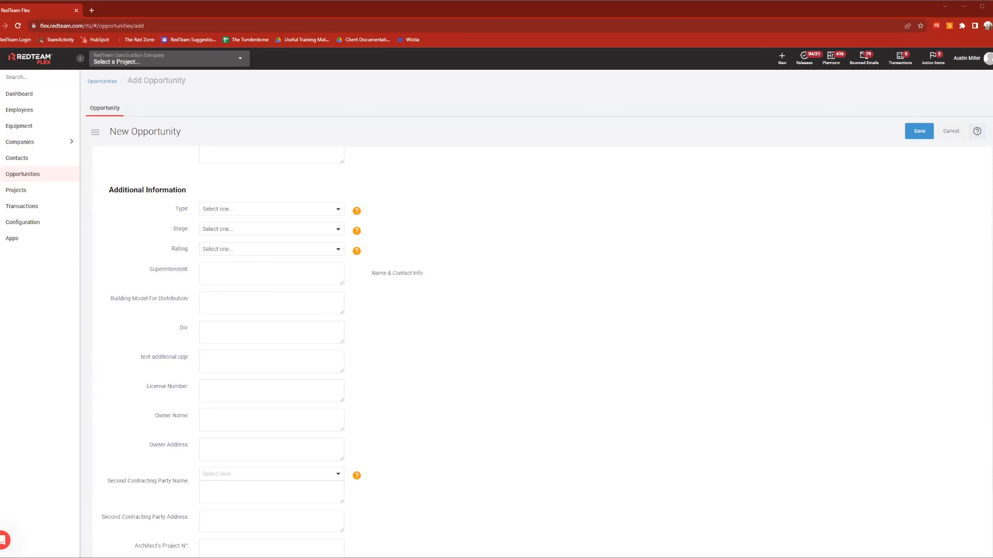
scroll(519, 299, down, 1)
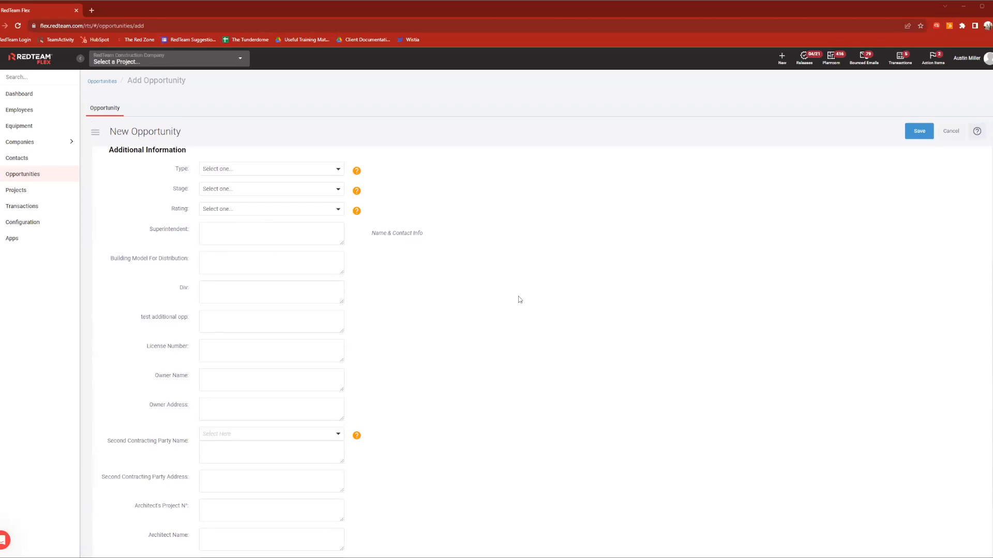
scroll(520, 300, down, 2)
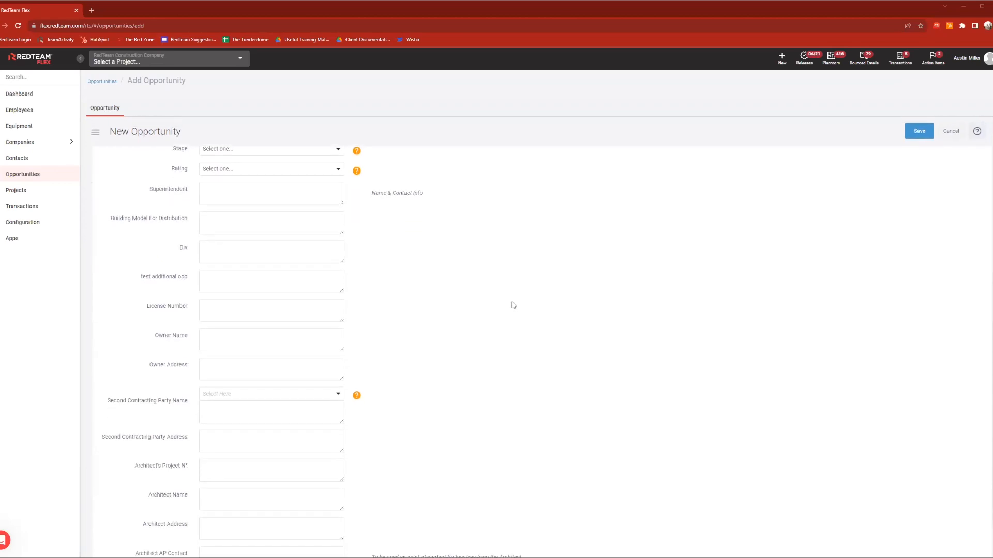
scroll(520, 314, down, 2)
scroll(513, 326, down, 1)
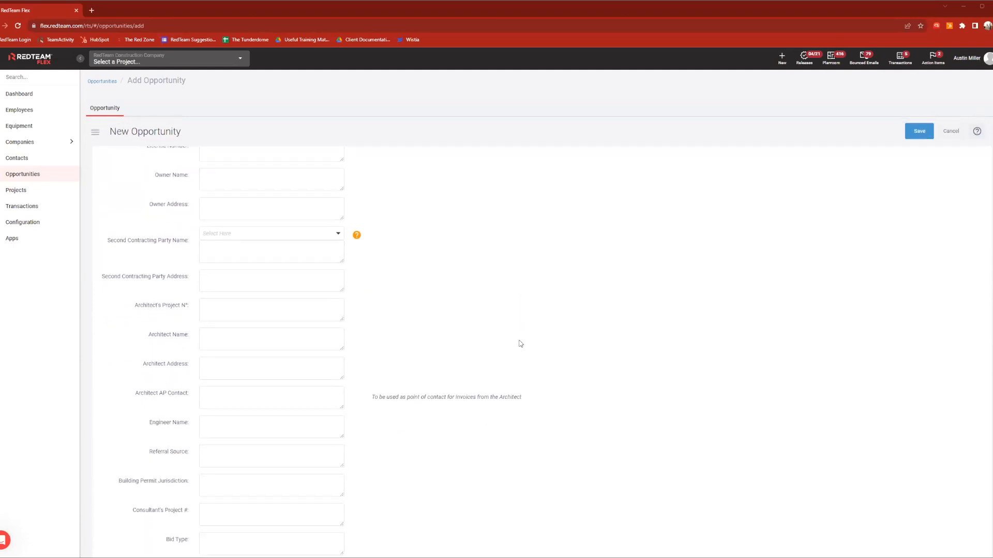
scroll(495, 387, down, 2)
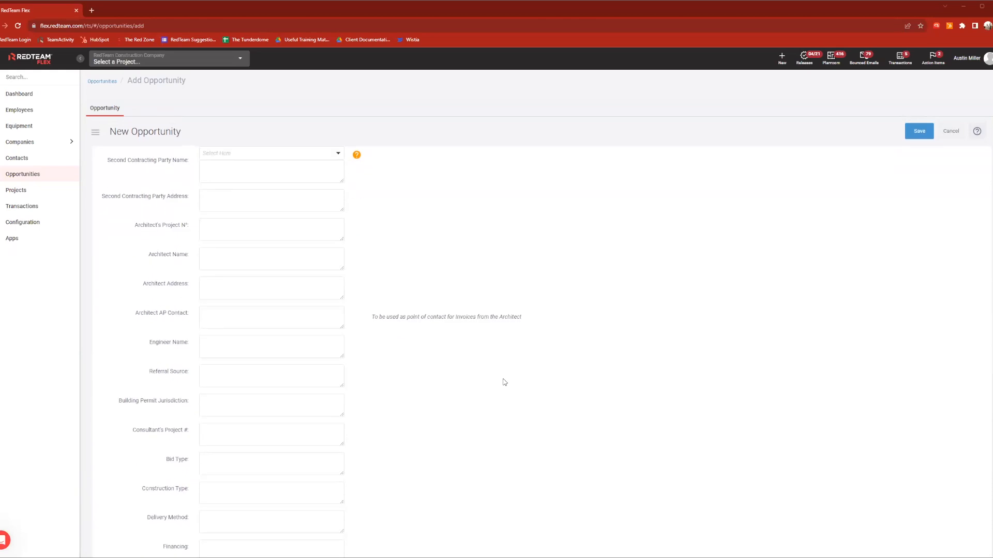
scroll(468, 355, down, 3)
scroll(499, 357, down, 4)
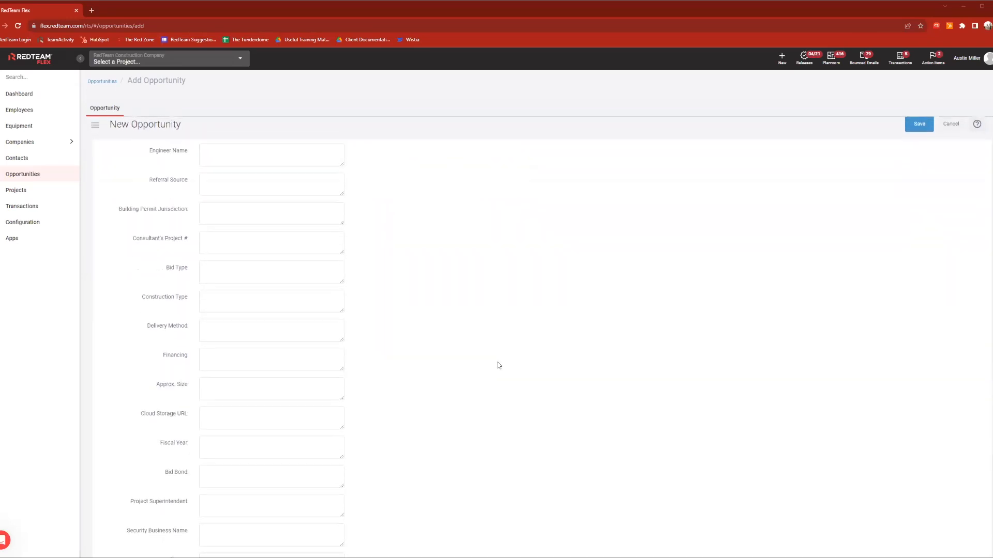
scroll(512, 393, down, 2)
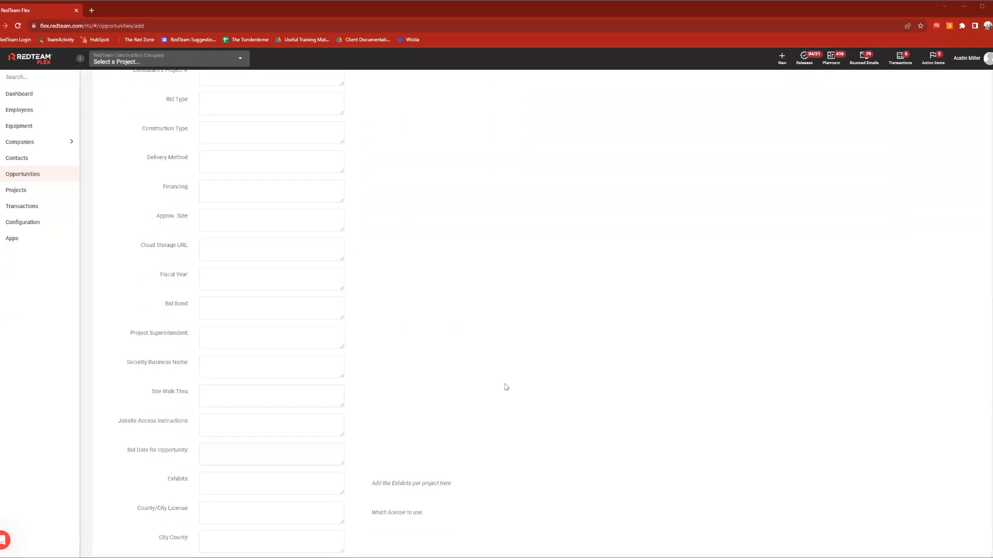
scroll(501, 390, up, 12)
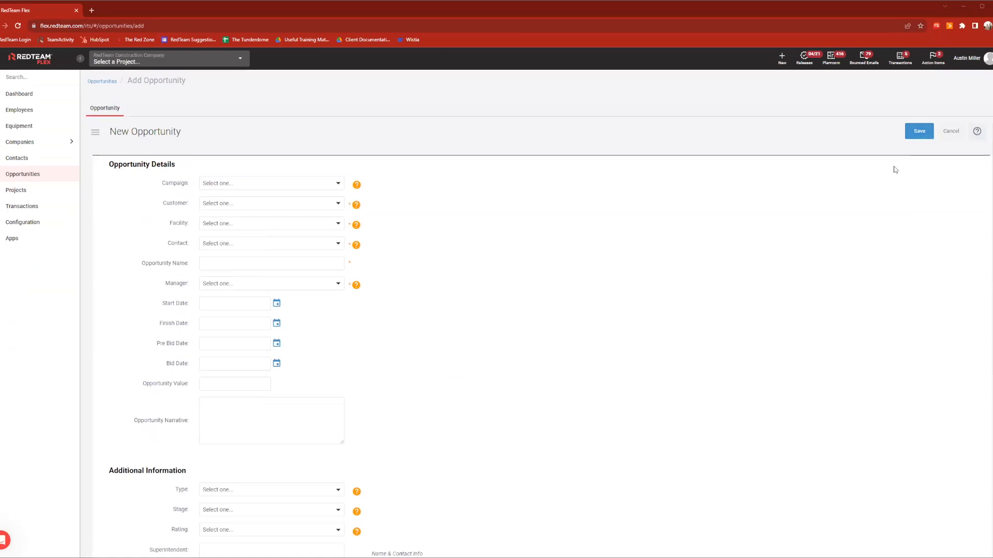
click(950, 139)
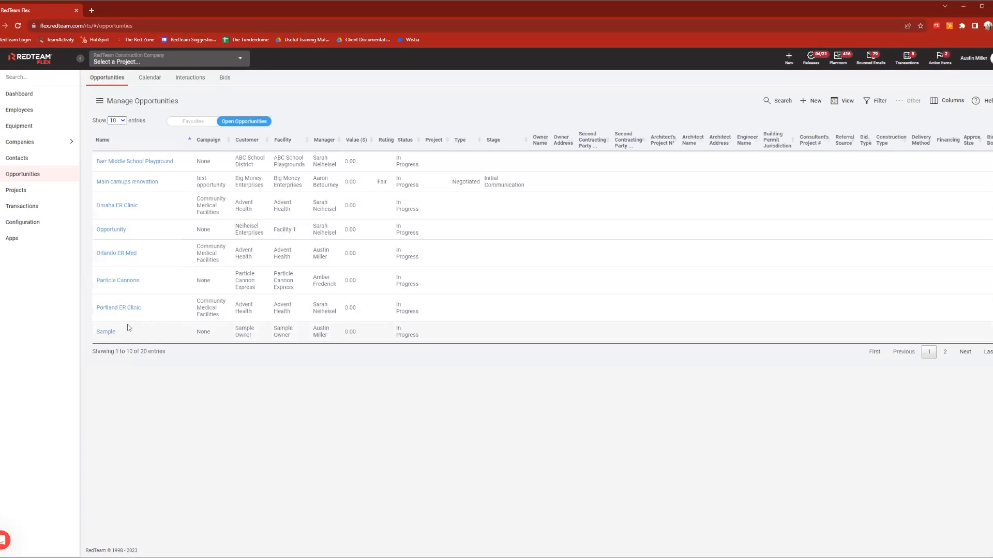
Step: Open the Orlando ER Med opportunity profile and show how its Bid Date is edited, without entering a date
click(129, 254)
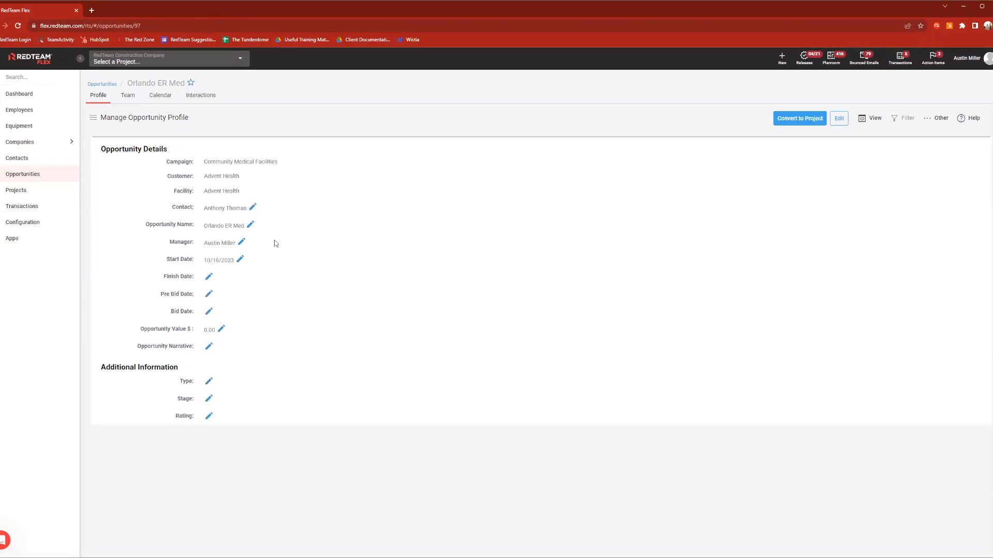
click(209, 311)
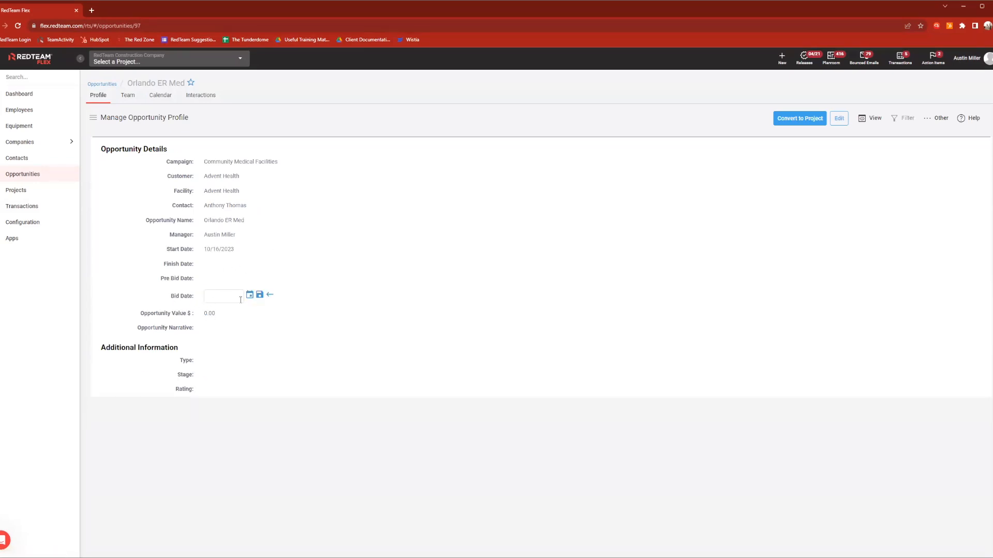
click(269, 296)
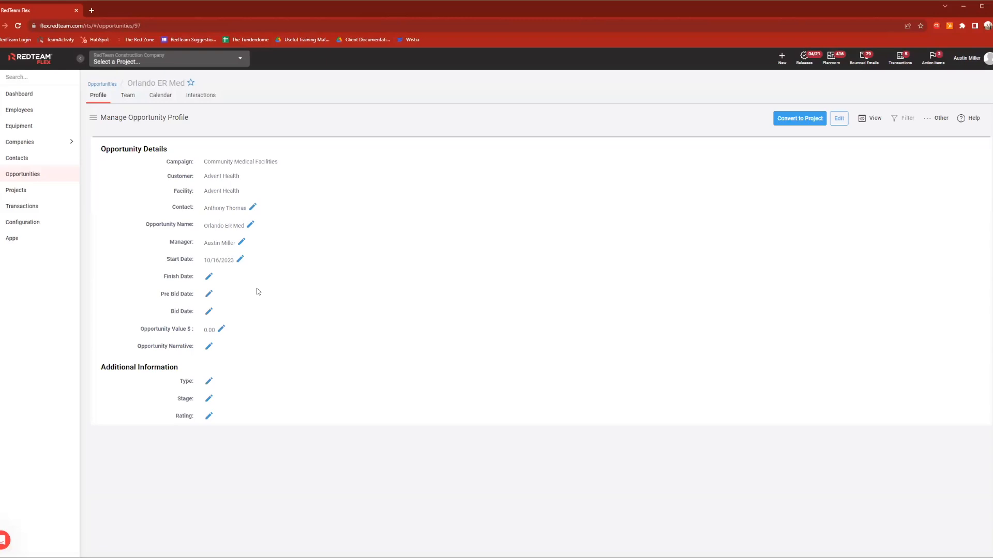
Step: View the Orlando ER Med opportunity's team, calendar and interactions, including how a calendar event is started and the options for adding interactions
click(127, 98)
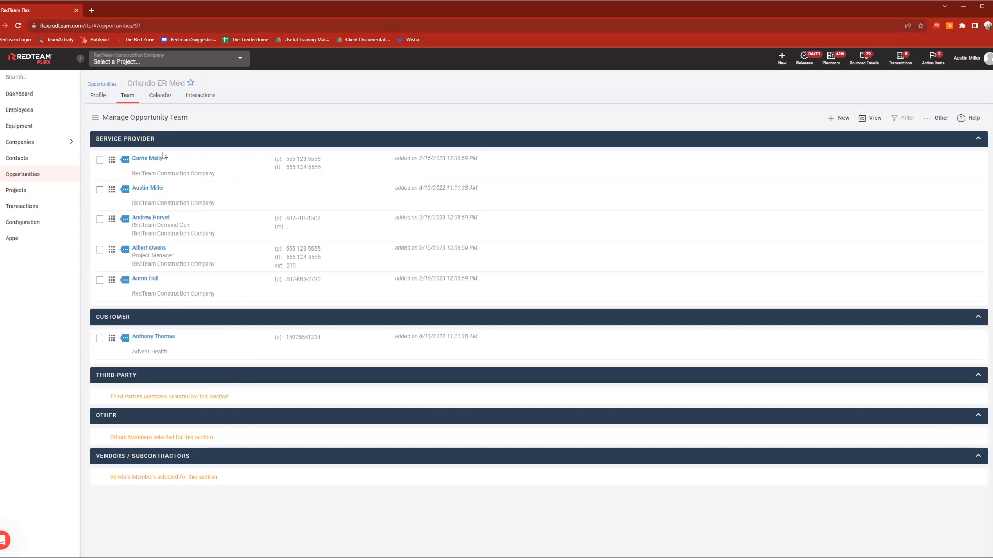
click(160, 101)
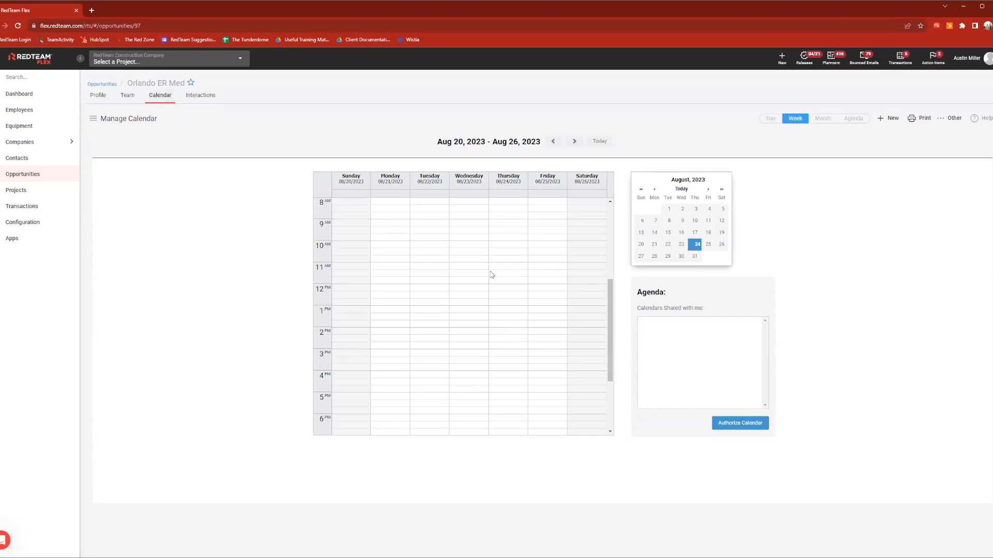
click(509, 331)
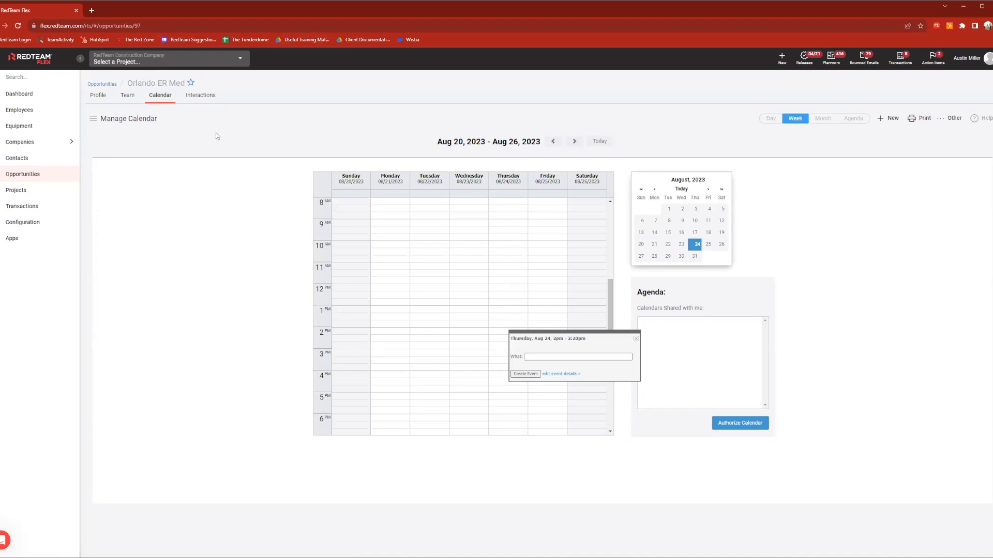
click(203, 98)
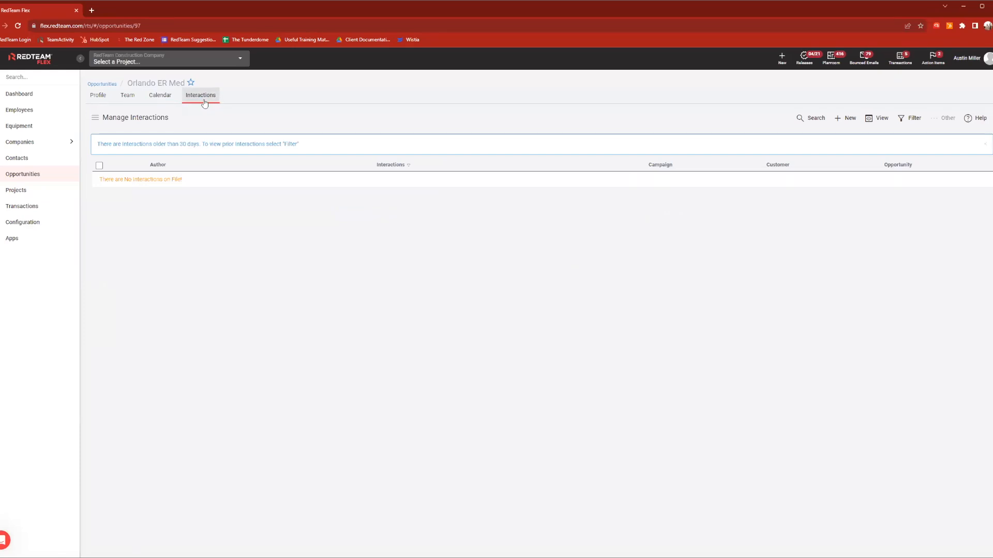
click(843, 121)
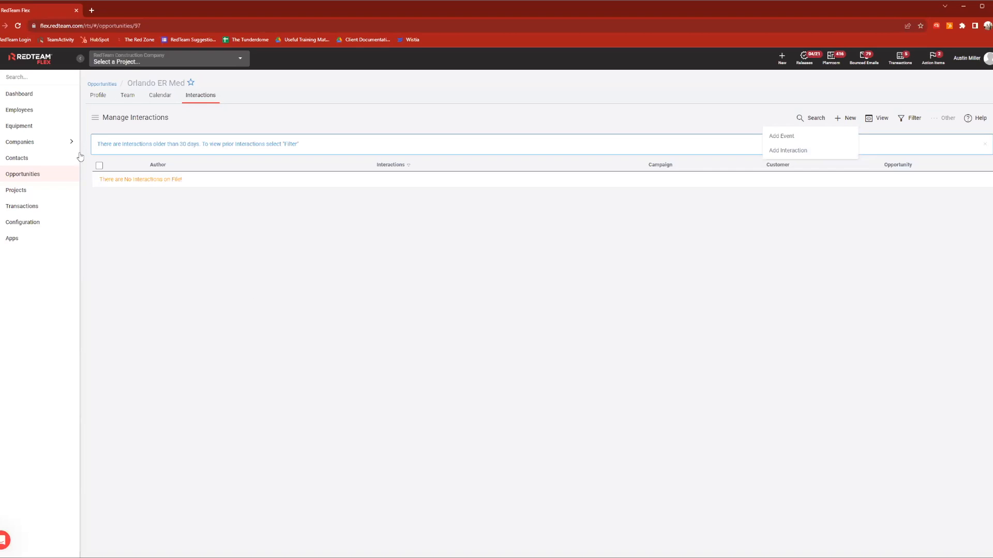
Step: Return to the opportunity's profile, leave it for the opportunities area, and view the list of project bids
click(96, 98)
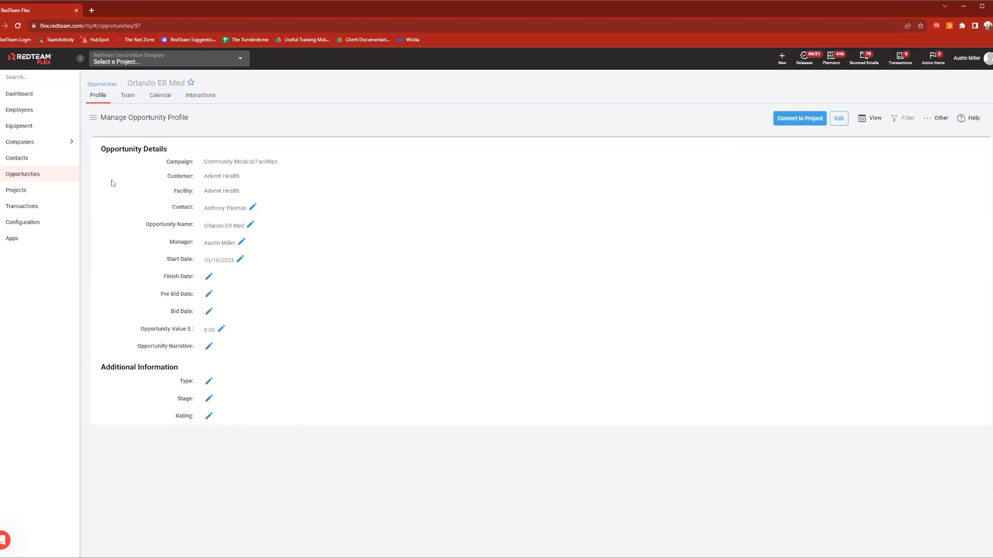
click(68, 180)
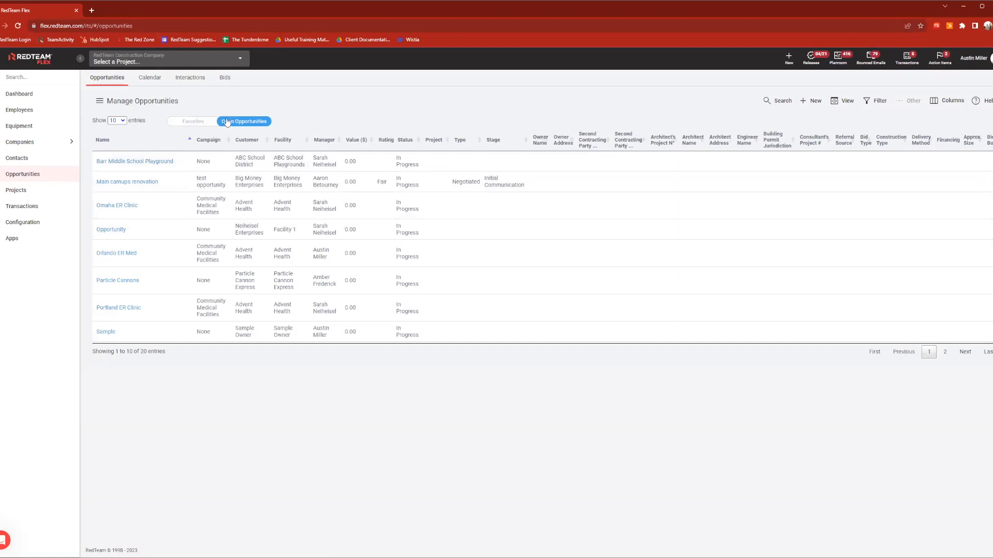
click(228, 85)
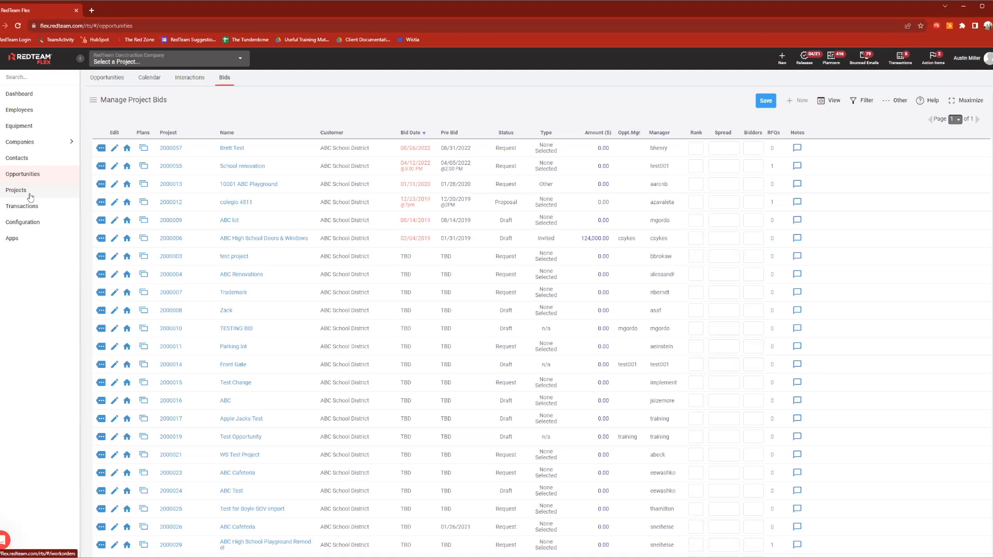
Step: Filter the transactions list to the period from 07/01/2023 to 07/31/2023 and check its available view options
click(48, 214)
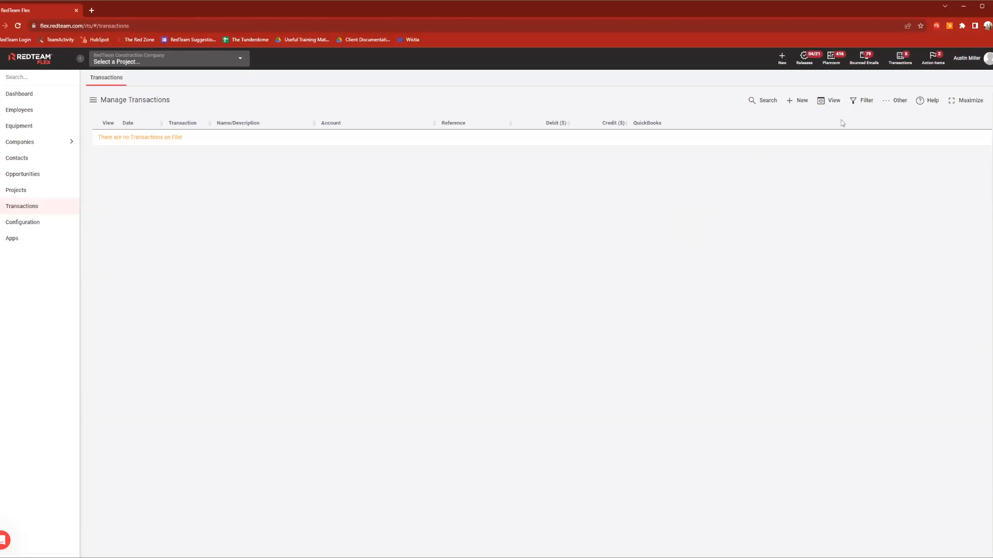
click(859, 107)
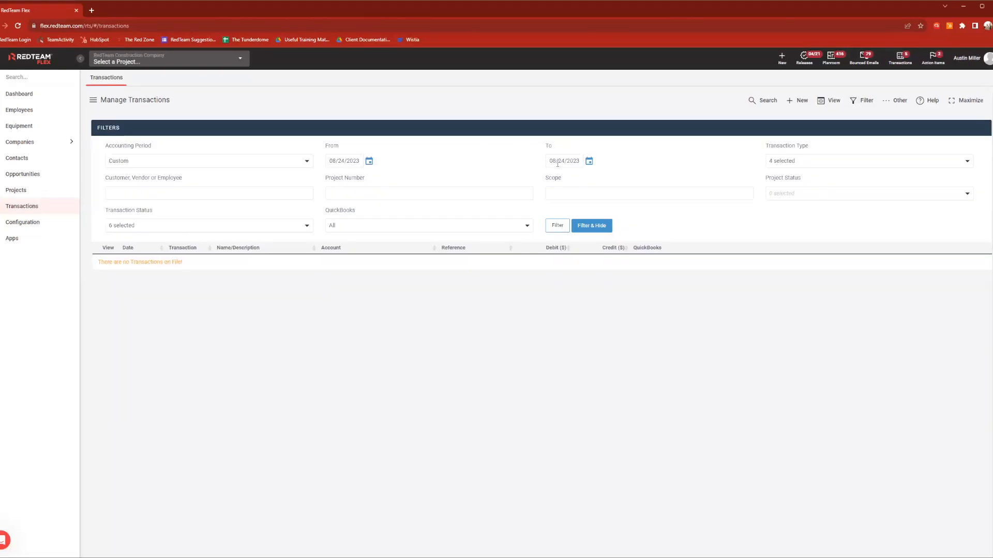
click(369, 162)
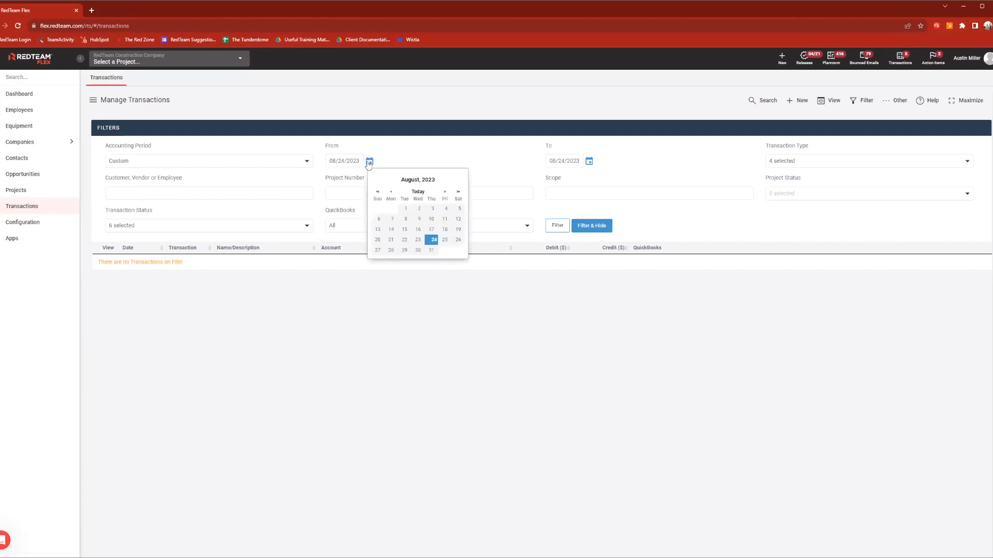
click(391, 191)
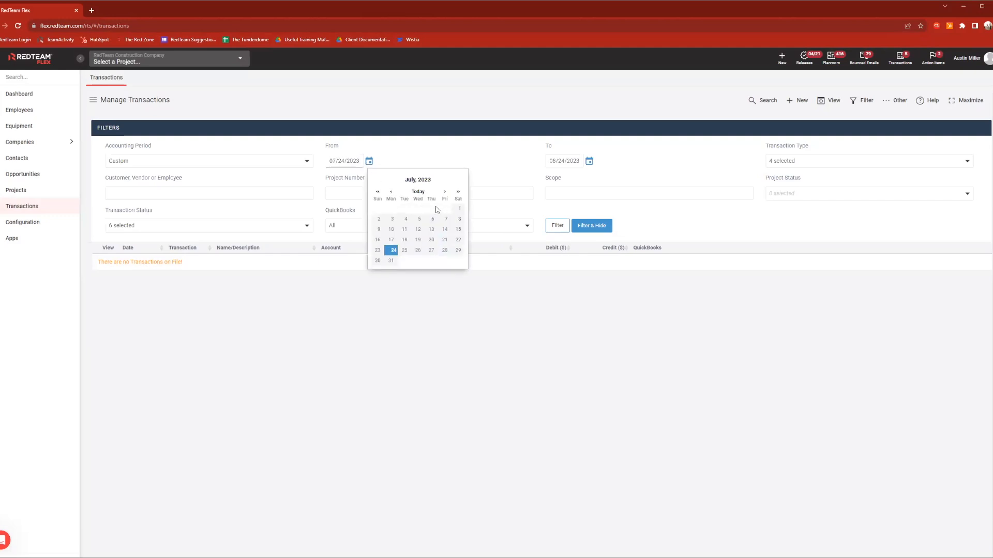
click(458, 210)
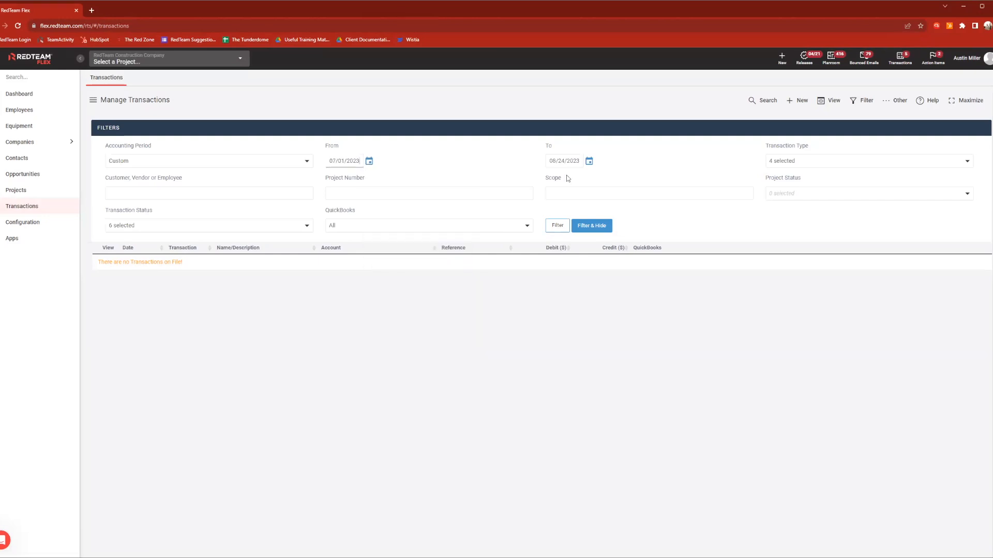
click(588, 162)
click(612, 193)
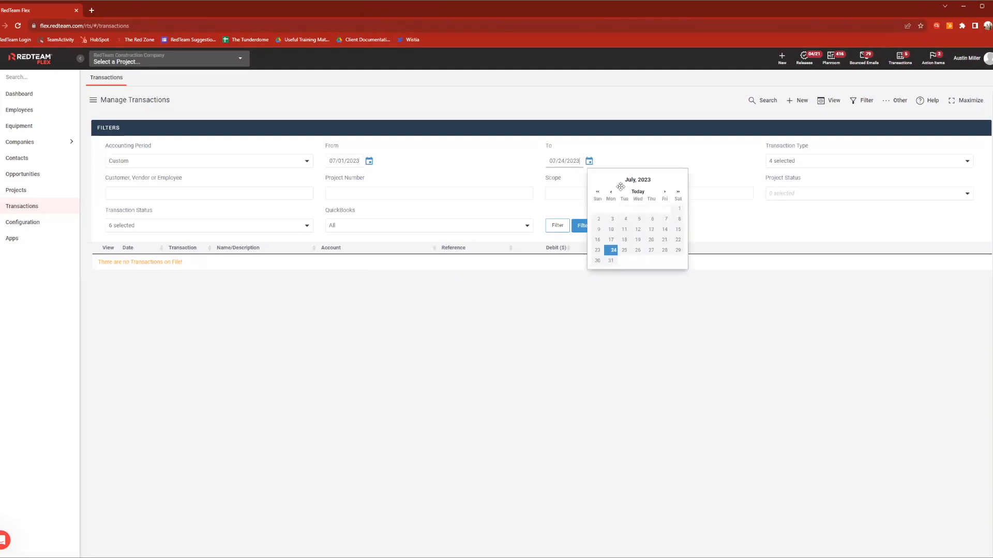
click(607, 260)
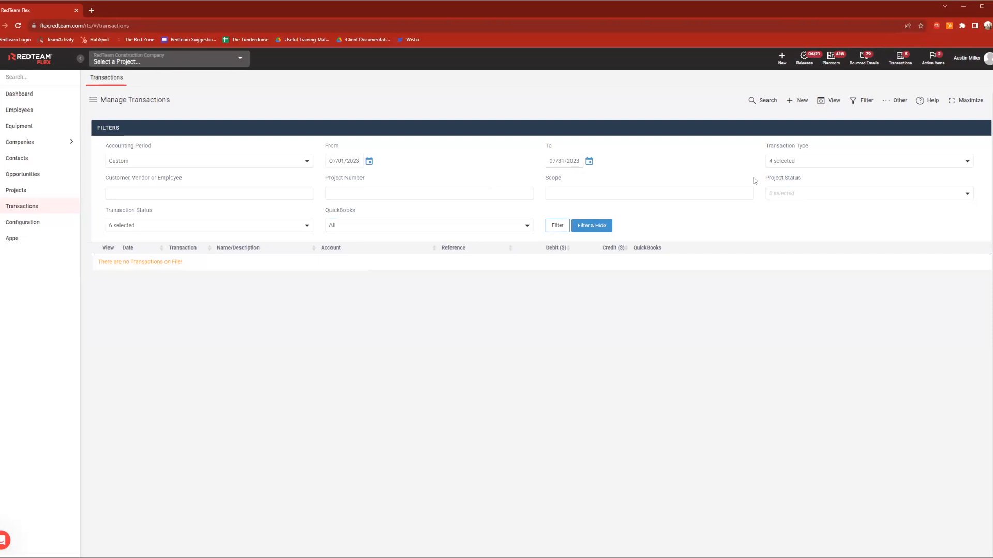
click(604, 226)
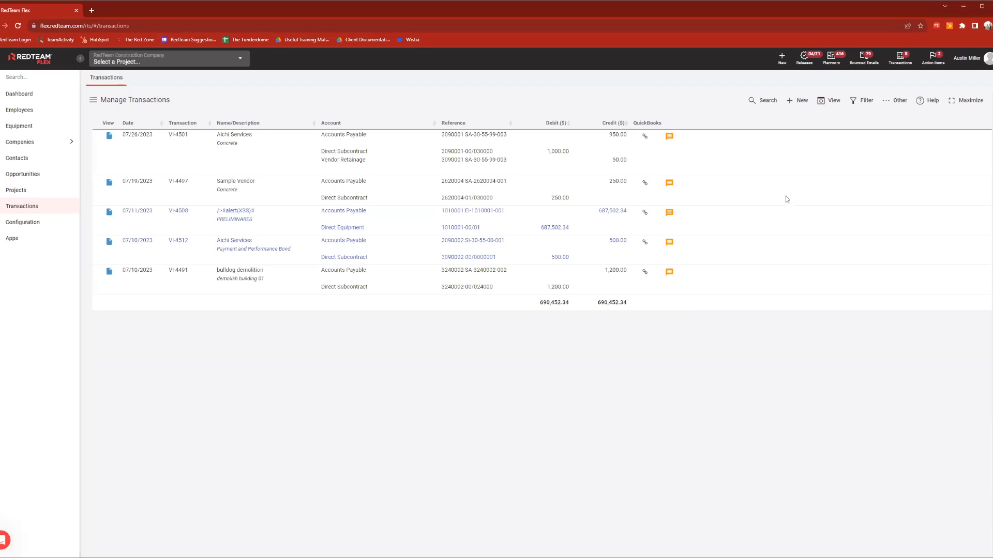
click(821, 105)
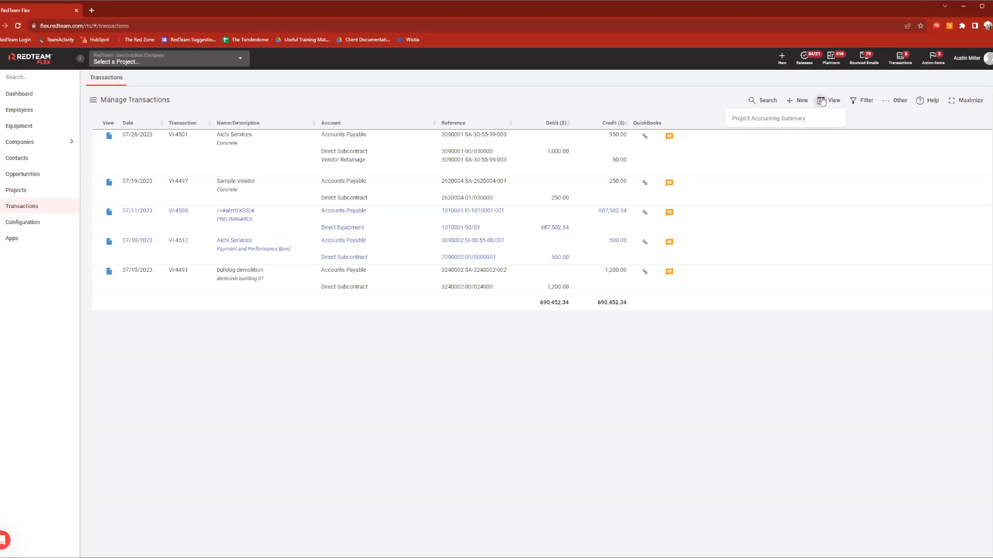
click(822, 102)
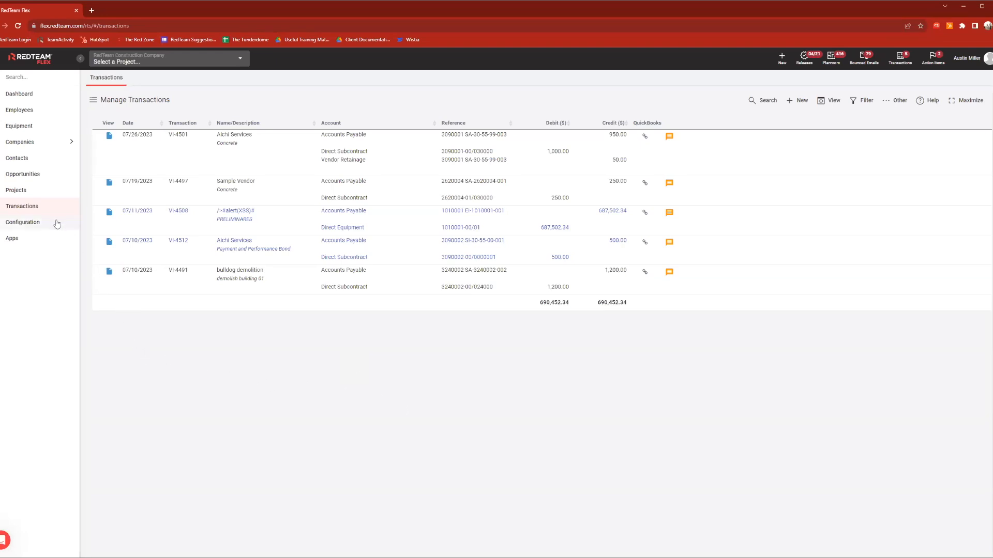
Step: In the configuration's Commitment Forms, open the Long Form Subcontractor Agreement for editing and examine its settings down to Required Credentials
click(29, 223)
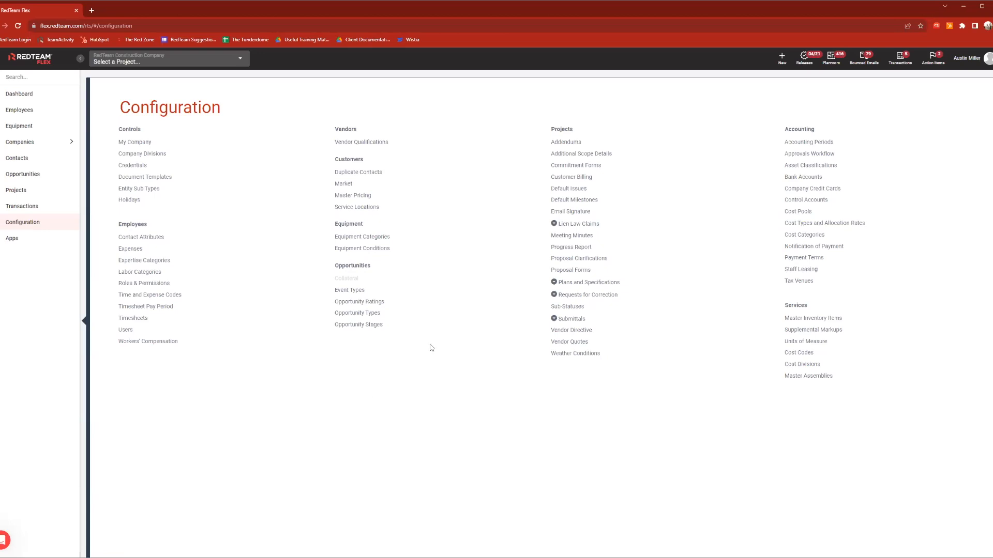
click(605, 169)
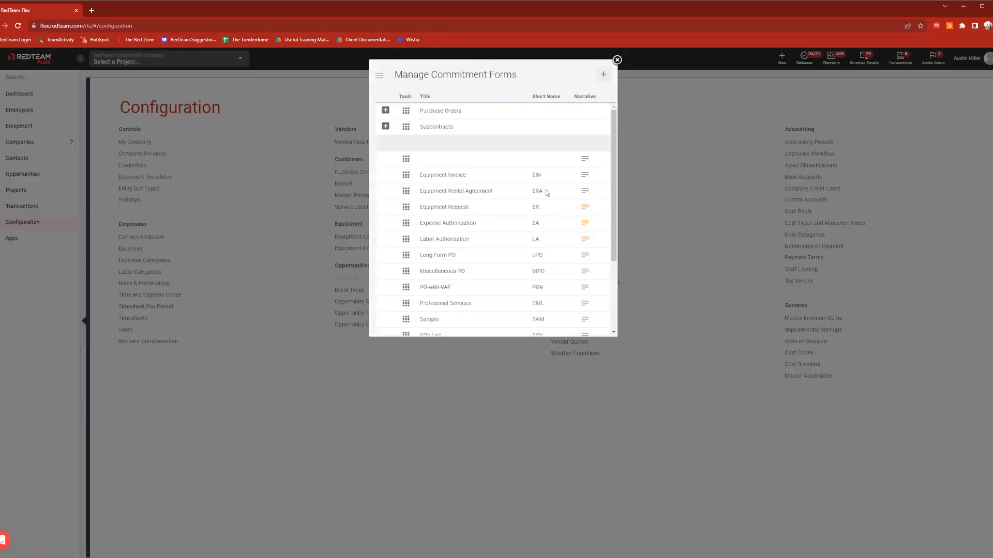
click(386, 127)
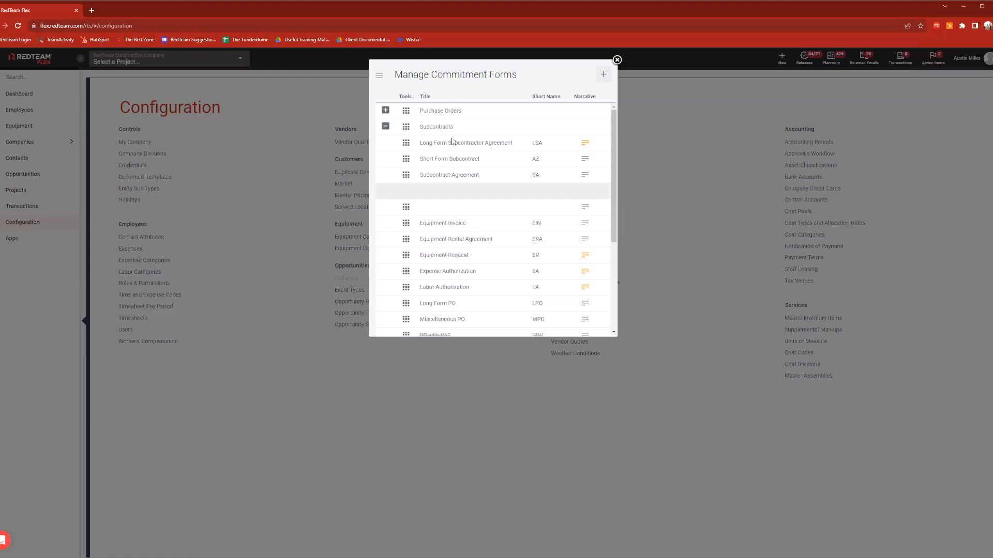
click(407, 143)
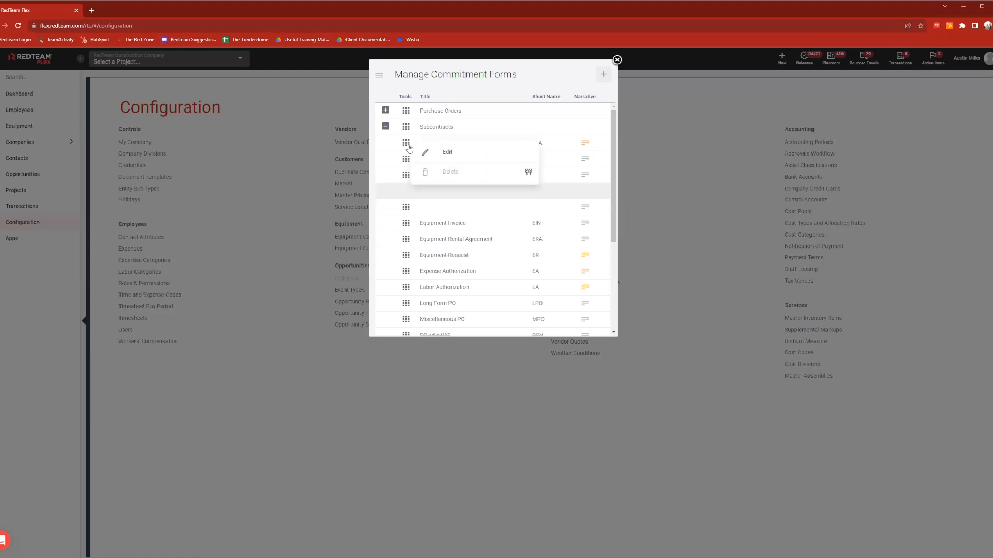
click(462, 154)
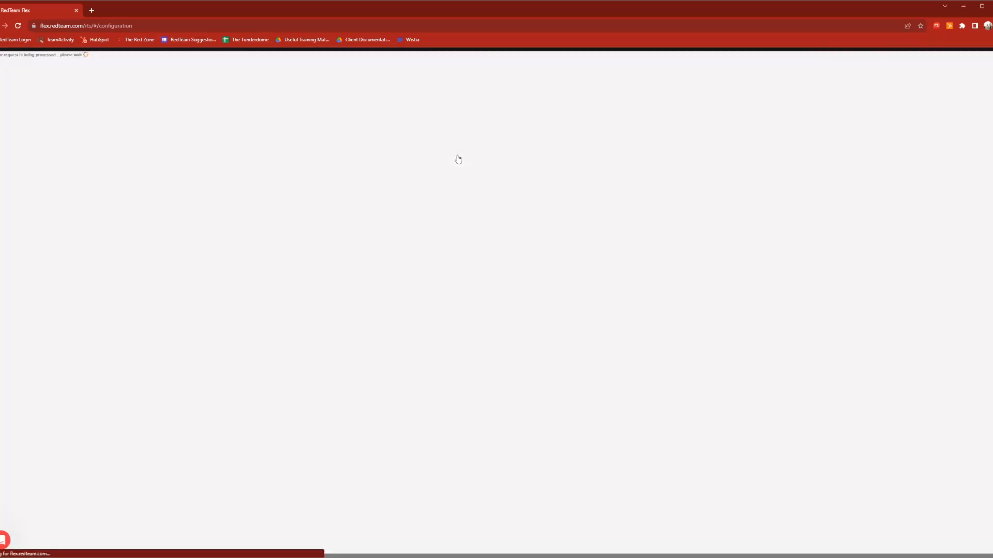
scroll(500, 140, down, 2)
scroll(499, 159, down, 8)
scroll(501, 168, down, 6)
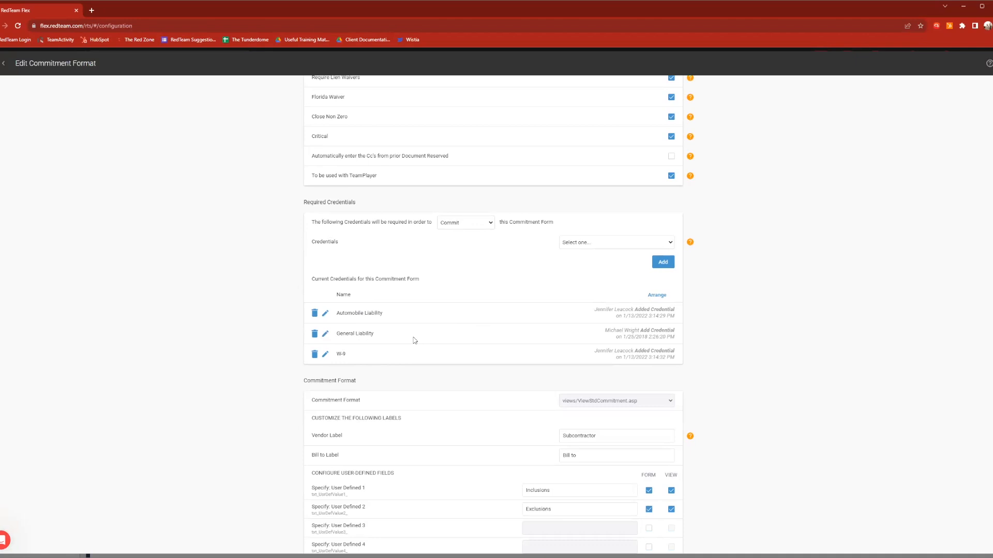
Step: Show choosing the COI credential and the Execute requirement for the commitment form, and leave without adding or saving anything
click(628, 241)
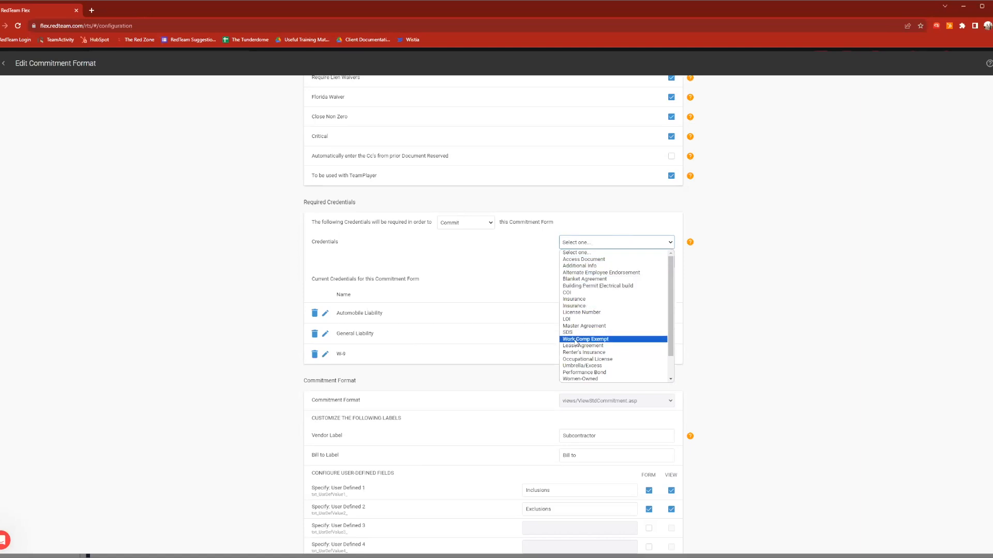
click(569, 292)
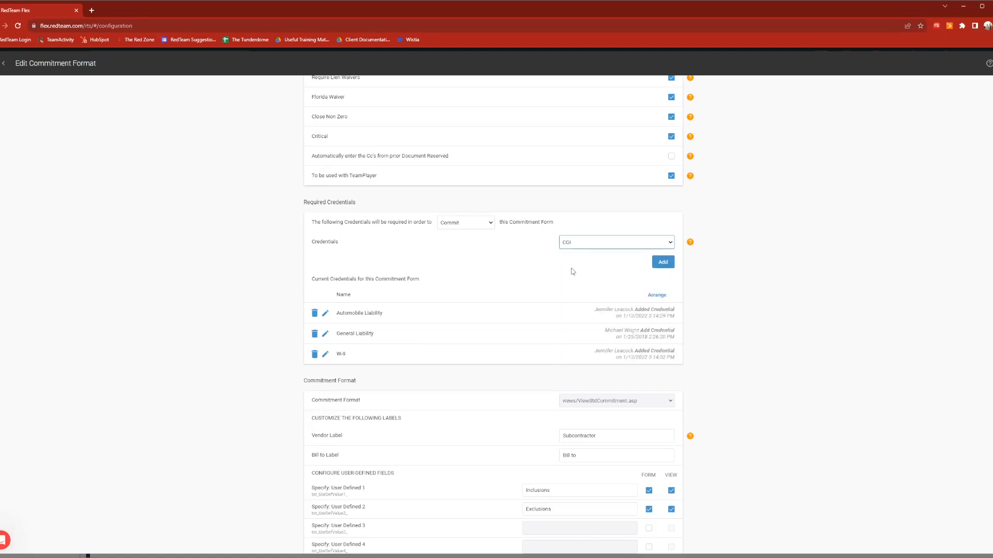
click(389, 261)
click(482, 226)
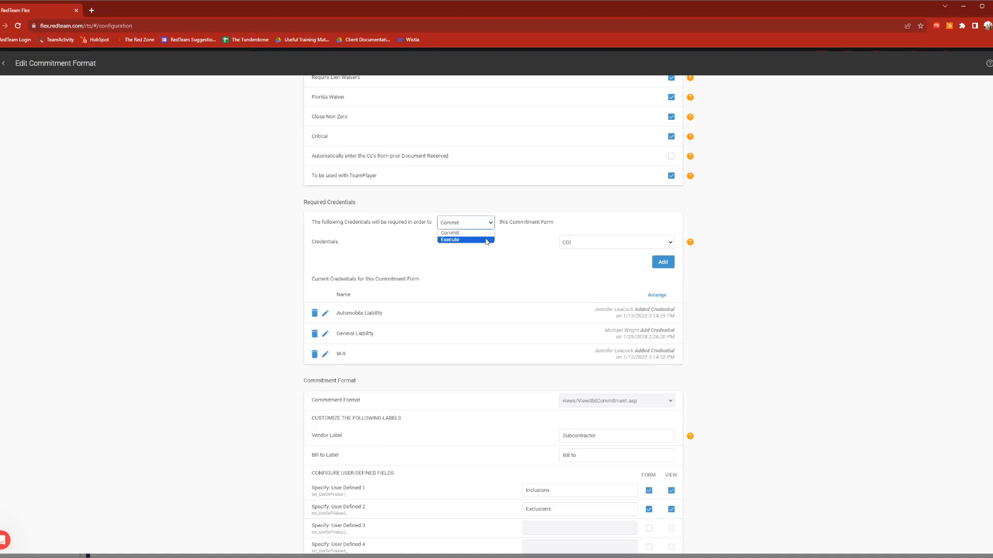
click(486, 240)
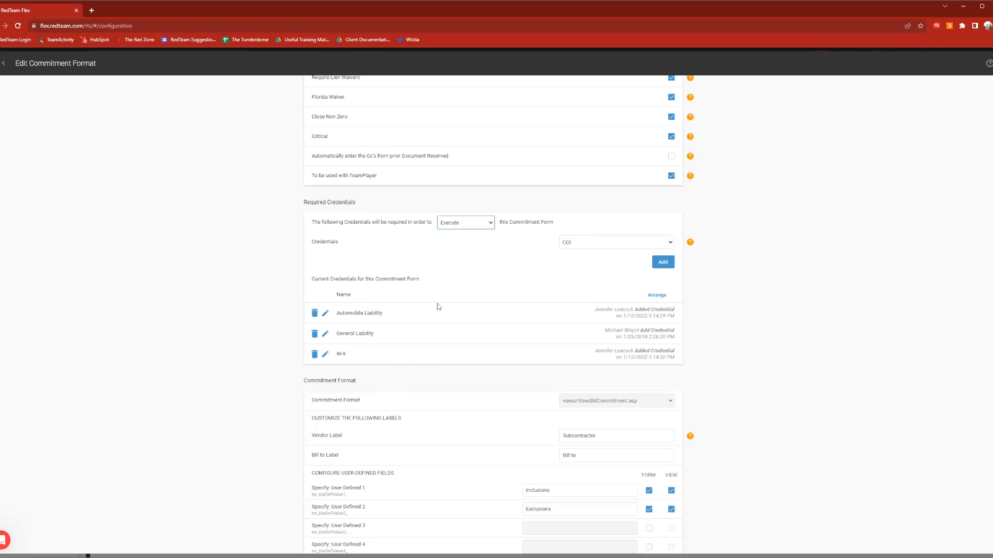
click(475, 222)
click(474, 240)
click(6, 64)
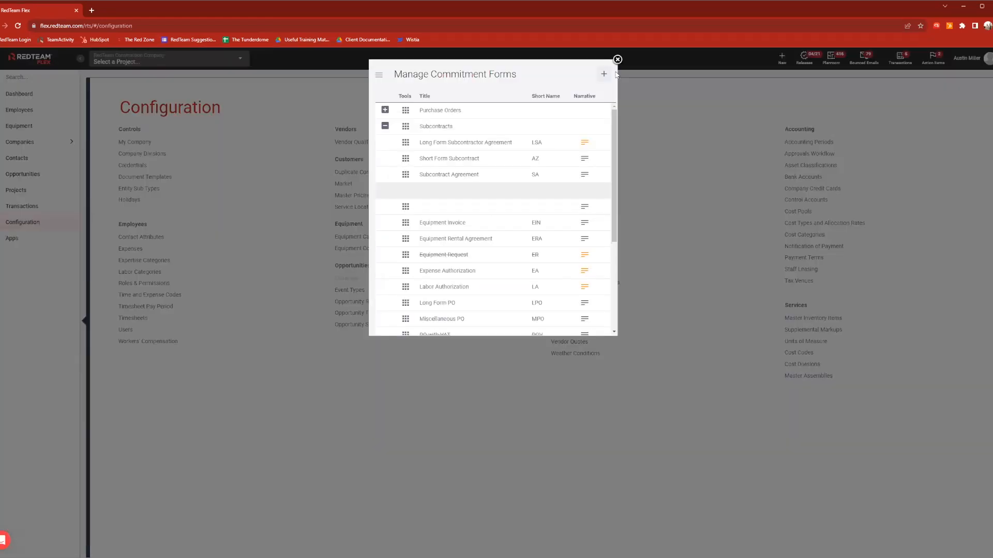
click(618, 60)
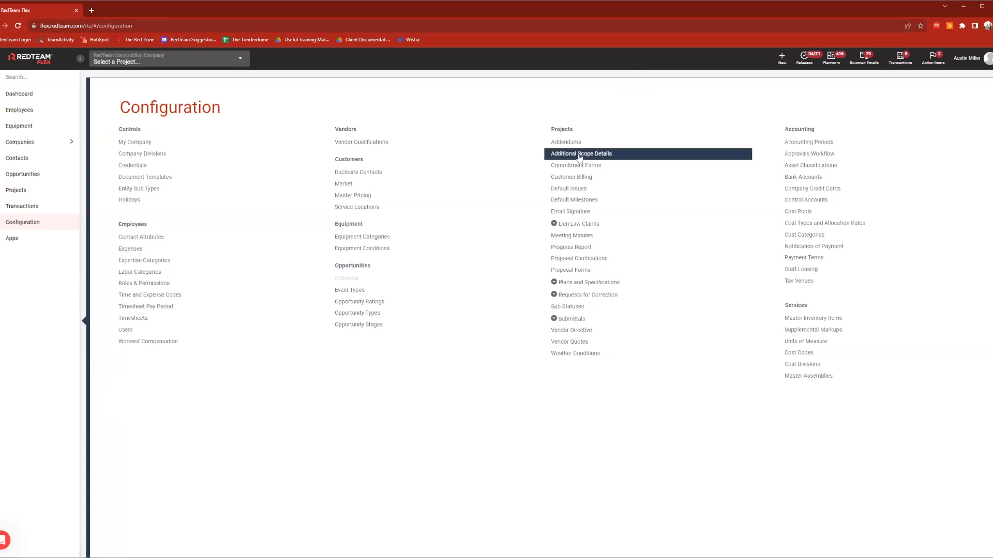
Step: Examine the configured Additional Scope Details and the form for adding one, and close both without saving
click(610, 155)
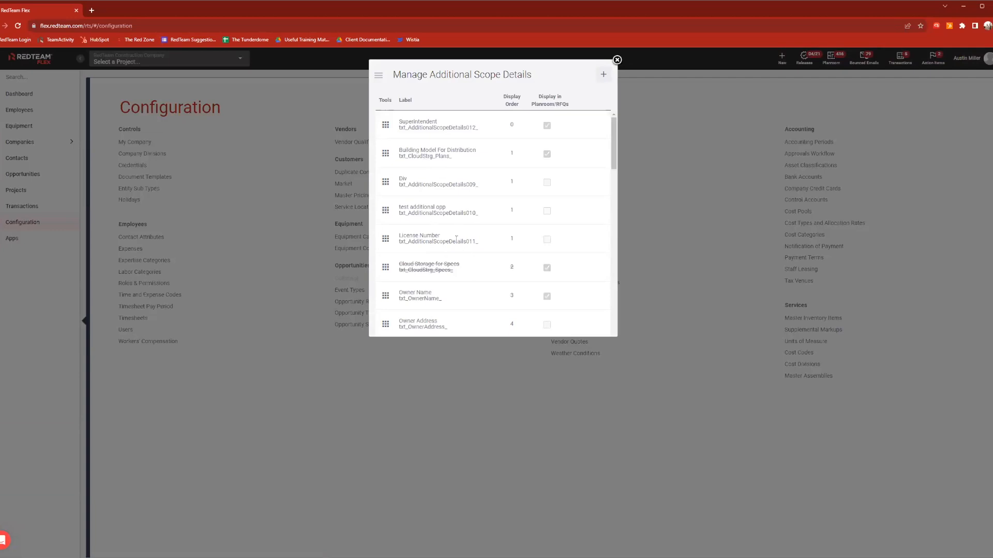
click(603, 75)
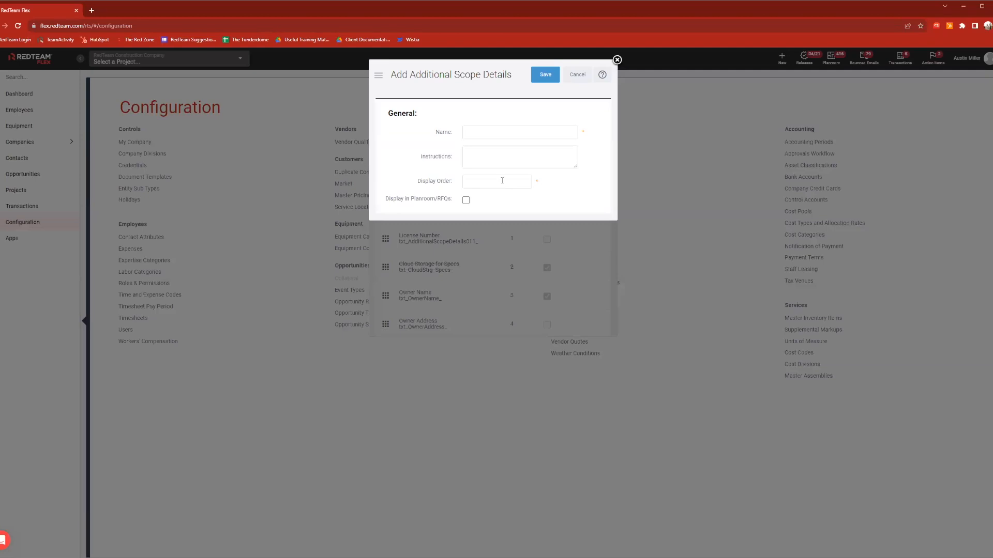
click(616, 61)
click(616, 61)
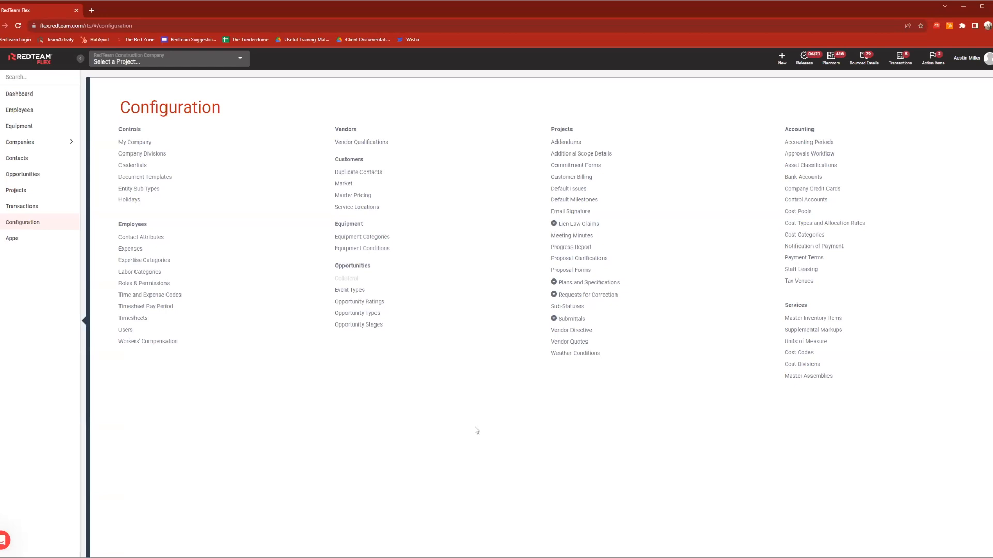
Step: Open the Apps area
click(25, 247)
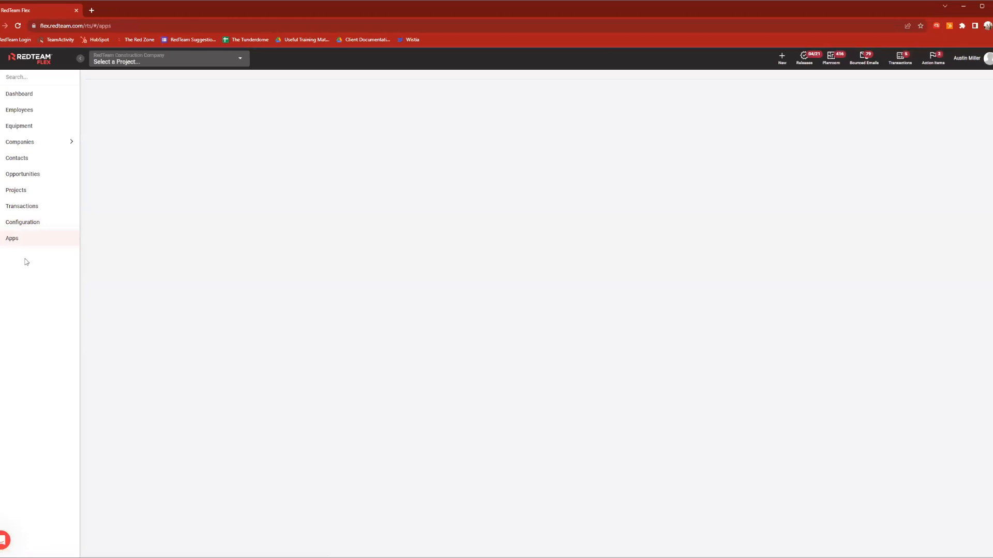